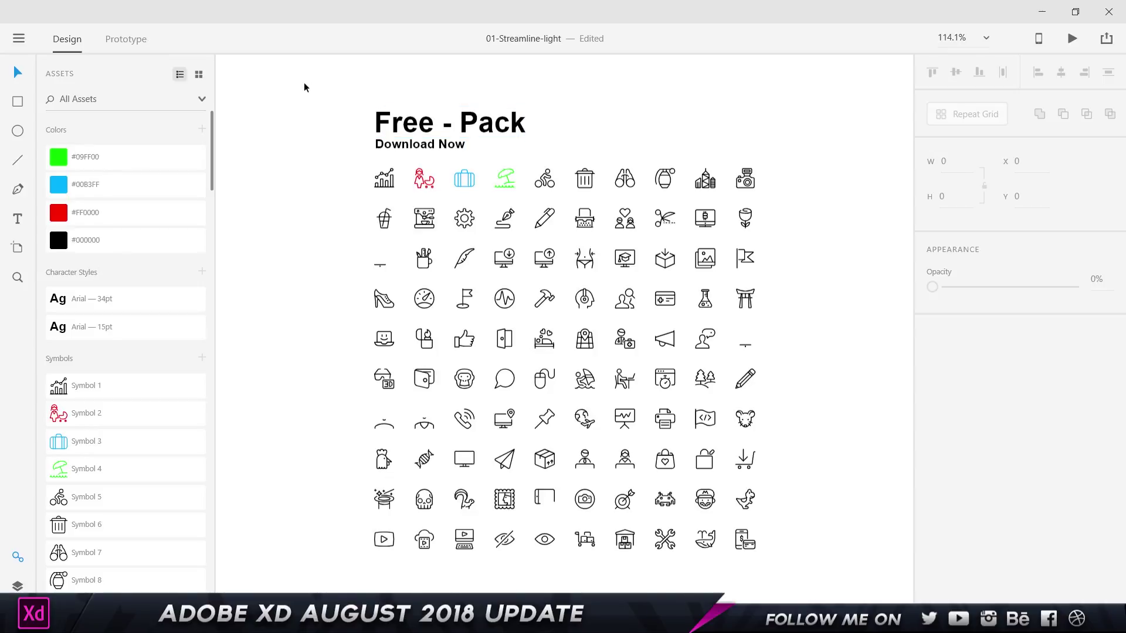
Step: Drag-select all the icons in the icon pack
{"action": "left_click_drag", "start_coordinate": [306, 84], "coordinate": [799, 419]}
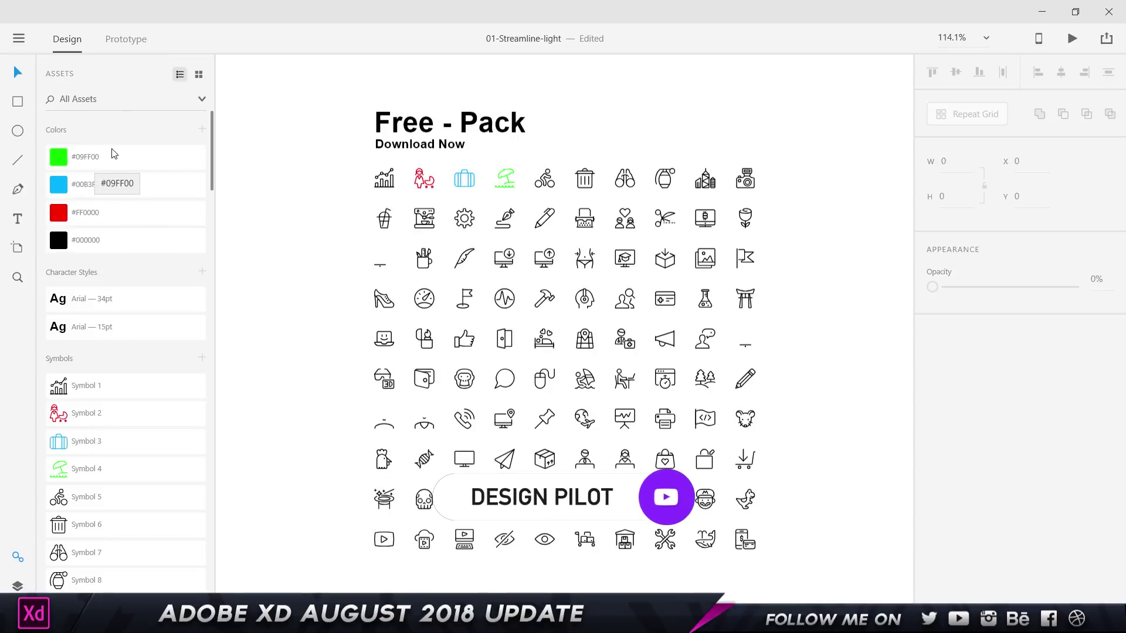
{"action": "scroll", "coordinate": [125, 322], "scroll_direction": "down", "scroll_amount": 5}
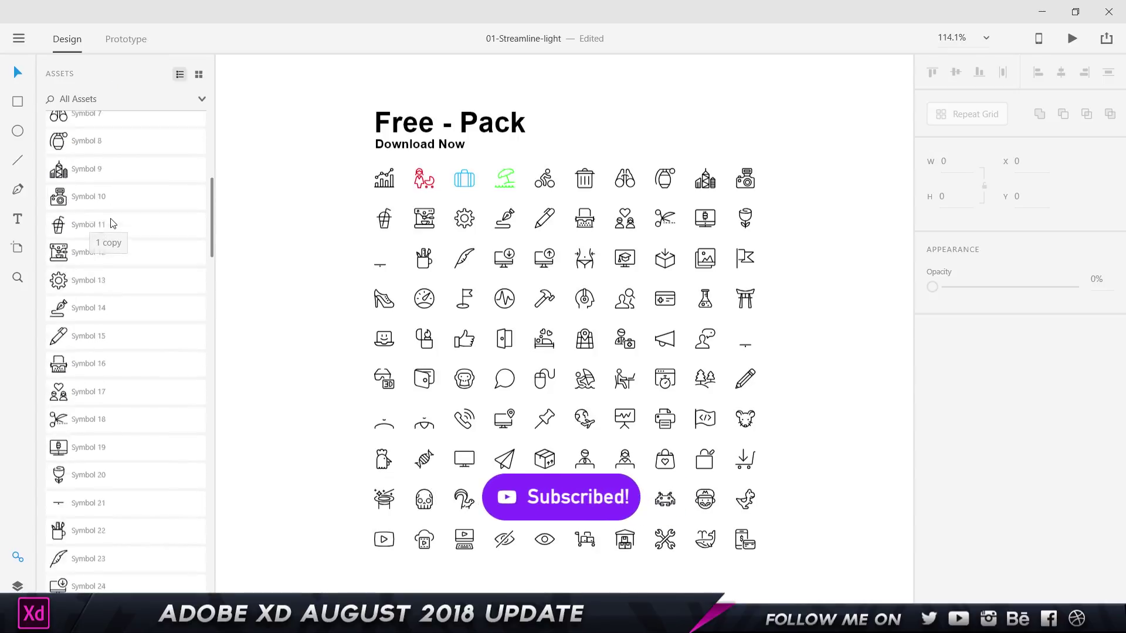
{"action": "scroll", "coordinate": [111, 235], "scroll_direction": "down", "scroll_amount": 15}
{"action": "scroll", "coordinate": [112, 226], "scroll_direction": "up", "scroll_amount": 15}
{"action": "scroll", "coordinate": [112, 224], "scroll_direction": "up", "scroll_amount": 5}
Step: Move the three bright colours above #000000, Symbol 3 to the top, and Arial 15pt above Arial 34pt
{"action": "left_click_drag", "start_coordinate": [139, 247], "coordinate": [130, 157]}
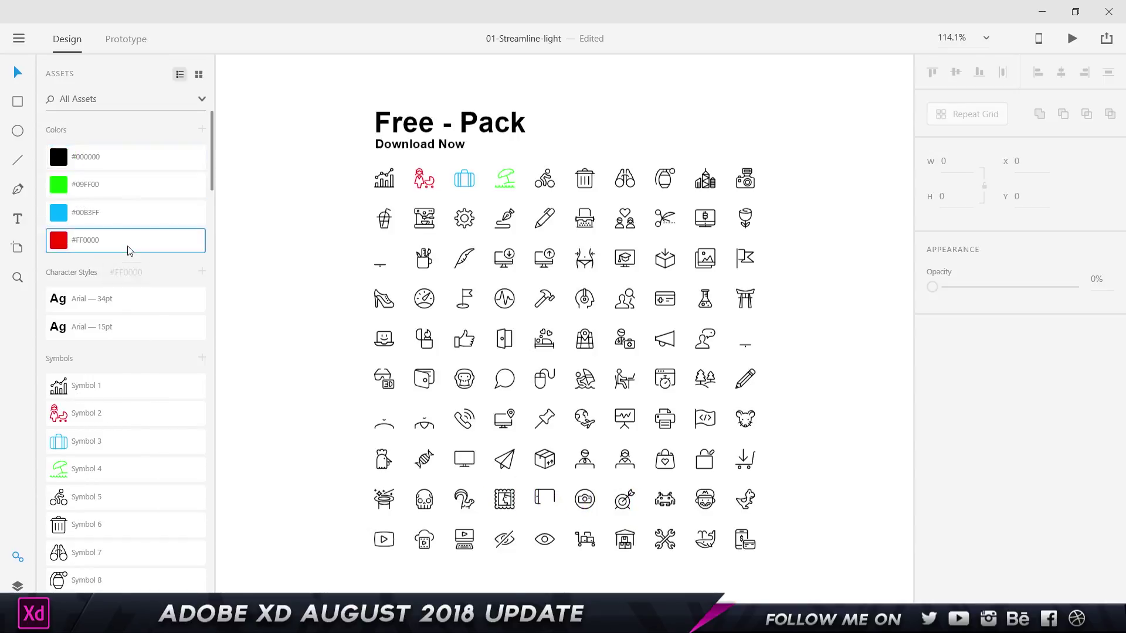
{"action": "left_click", "coordinate": [130, 212], "text": "shift"}
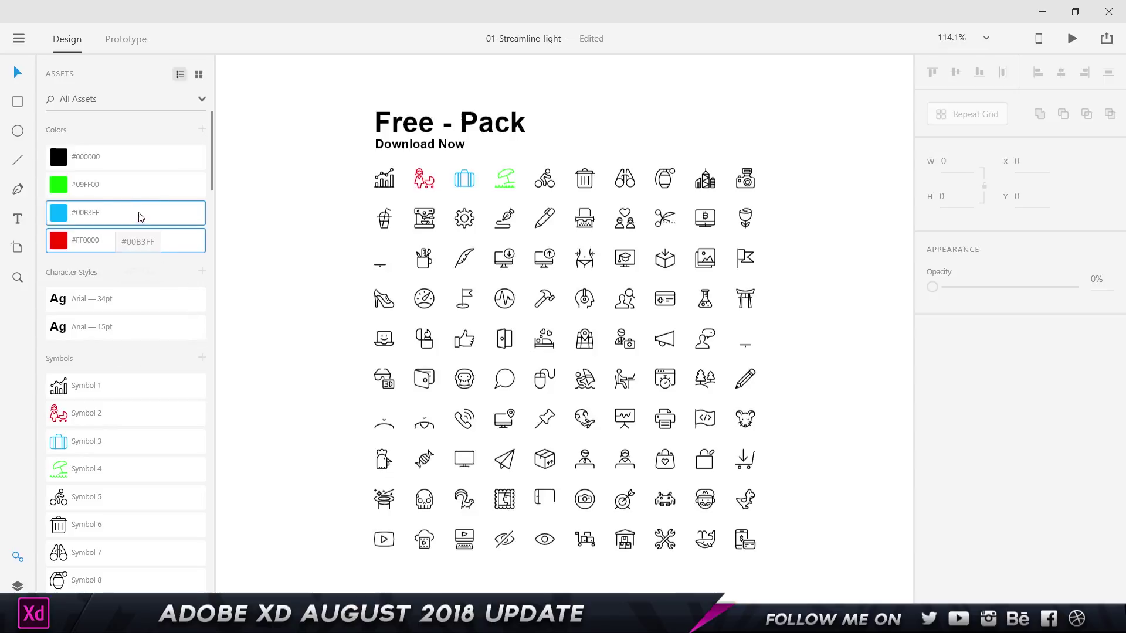
{"action": "left_click", "coordinate": [141, 194], "text": "shift"}
{"action": "left_click_drag", "start_coordinate": [144, 225], "coordinate": [131, 146]}
{"action": "left_click_drag", "start_coordinate": [149, 446], "coordinate": [143, 385]}
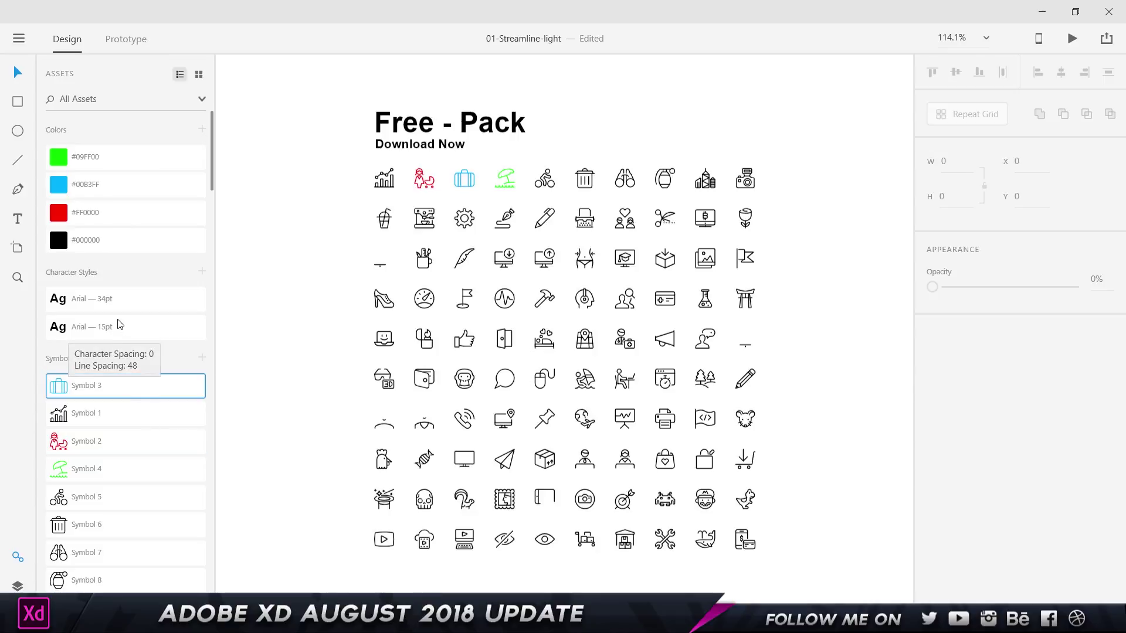
{"action": "left_click_drag", "start_coordinate": [125, 329], "coordinate": [125, 300]}
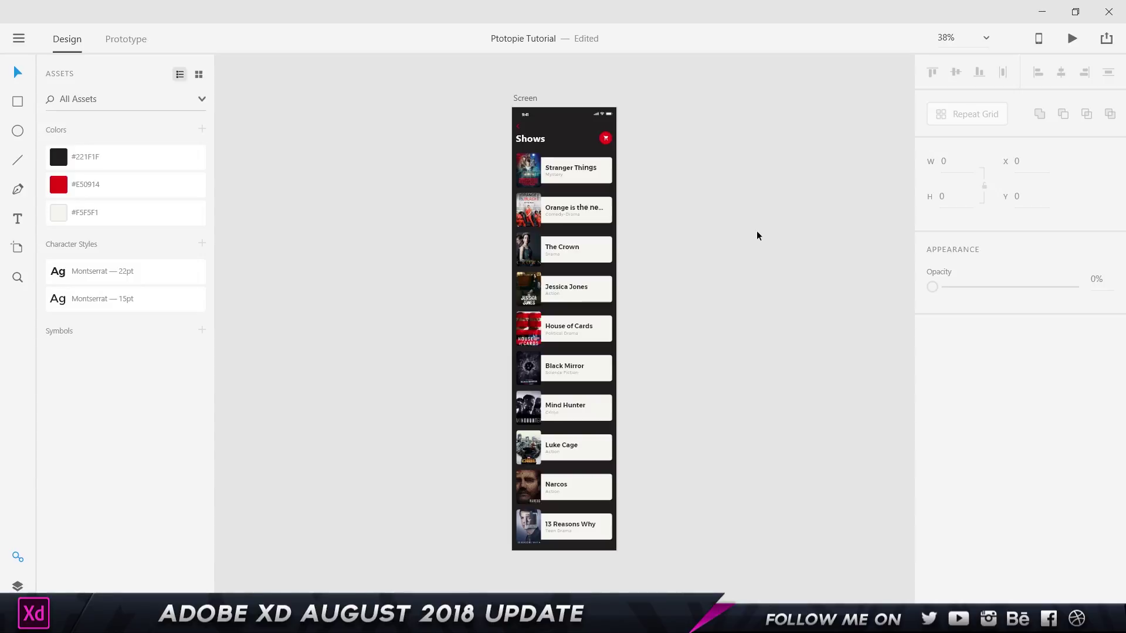
Step: Zoom in on the Shows screen and select the whole red cart button group
{"action": "scroll", "coordinate": [595, 85], "scroll_direction": "up", "scroll_amount": 5}
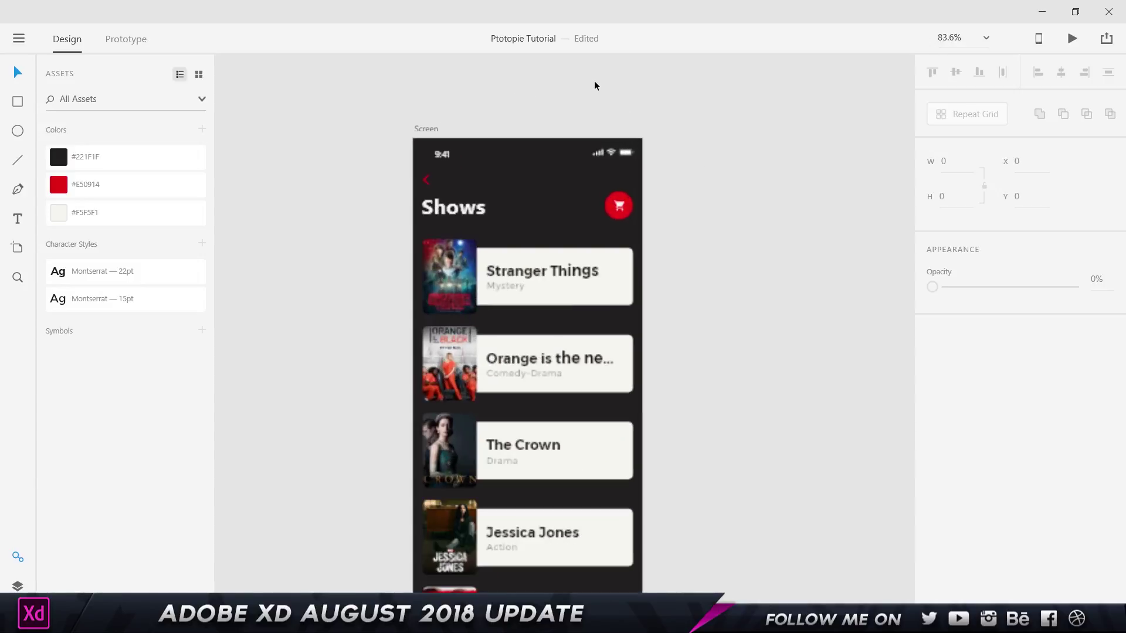
{"action": "scroll", "coordinate": [594, 86], "scroll_direction": "up", "scroll_amount": 4}
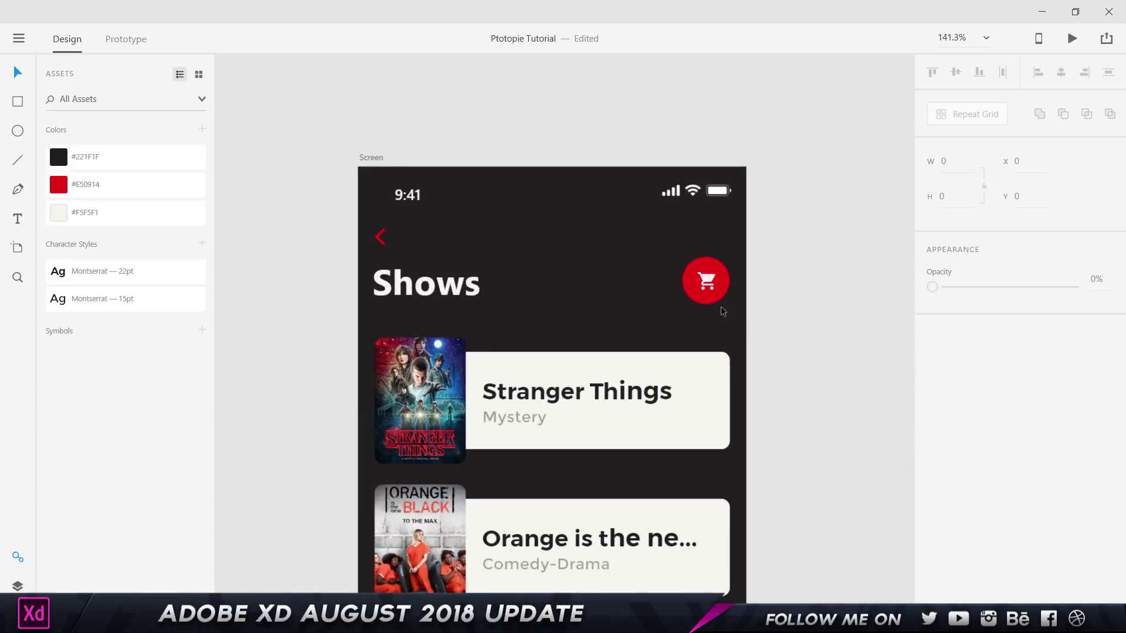
{"action": "left_click", "coordinate": [708, 282]}
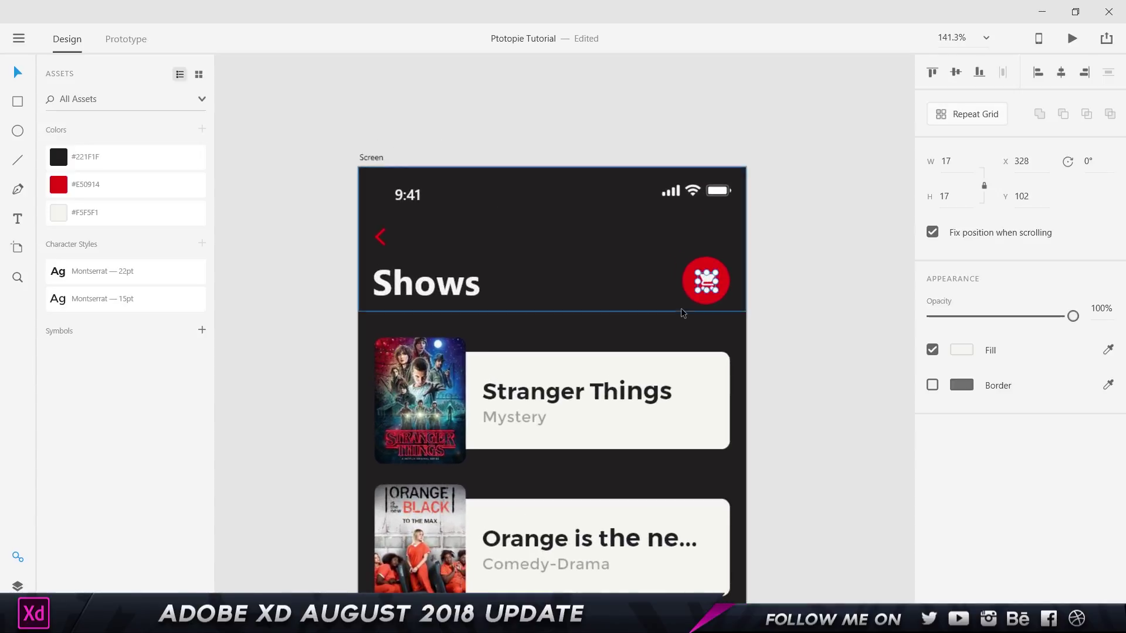
{"action": "left_click", "coordinate": [725, 281]}
{"action": "left_click", "coordinate": [784, 246]}
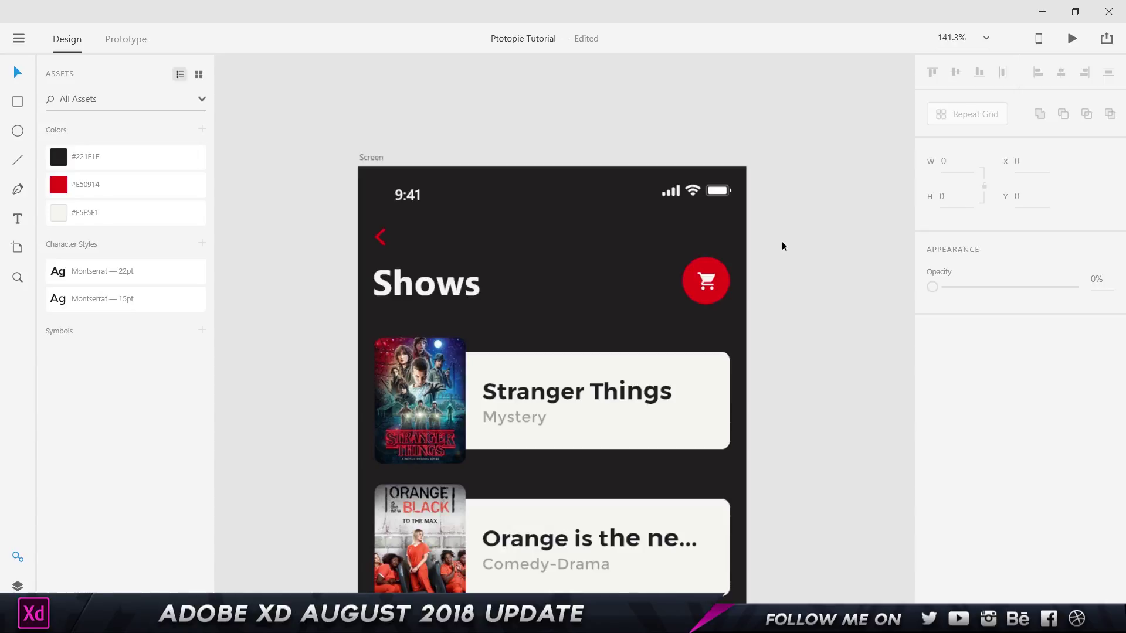
{"action": "left_click", "coordinate": [723, 278]}
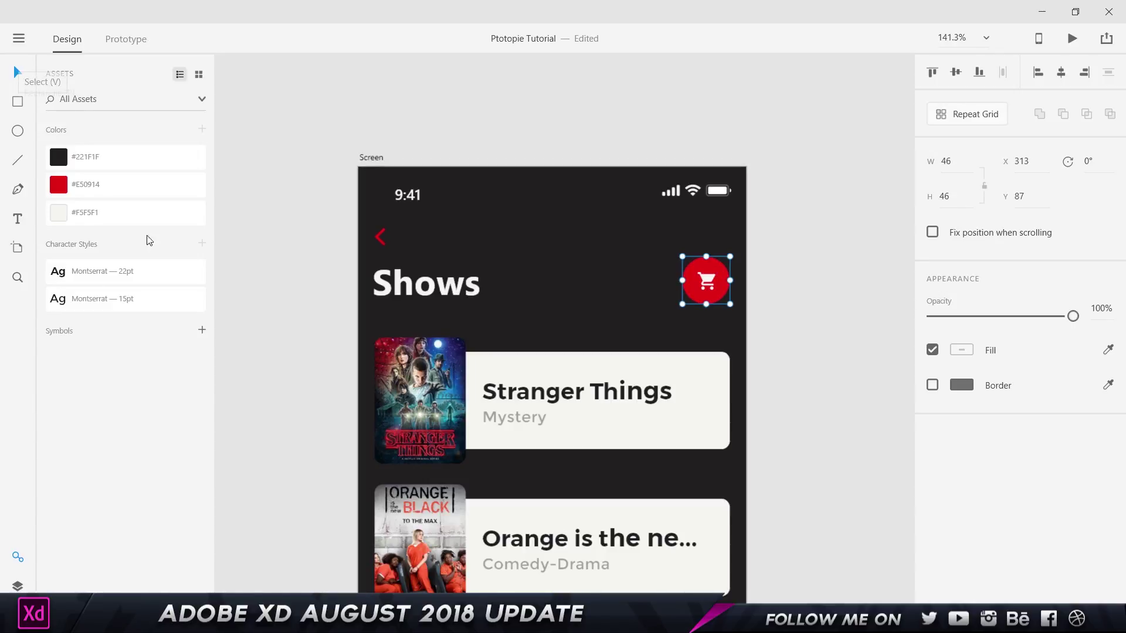
Step: Mark Group 14 and the Chevron back arrow for batch export in the Layers panel
{"action": "left_click", "coordinate": [17, 586]}
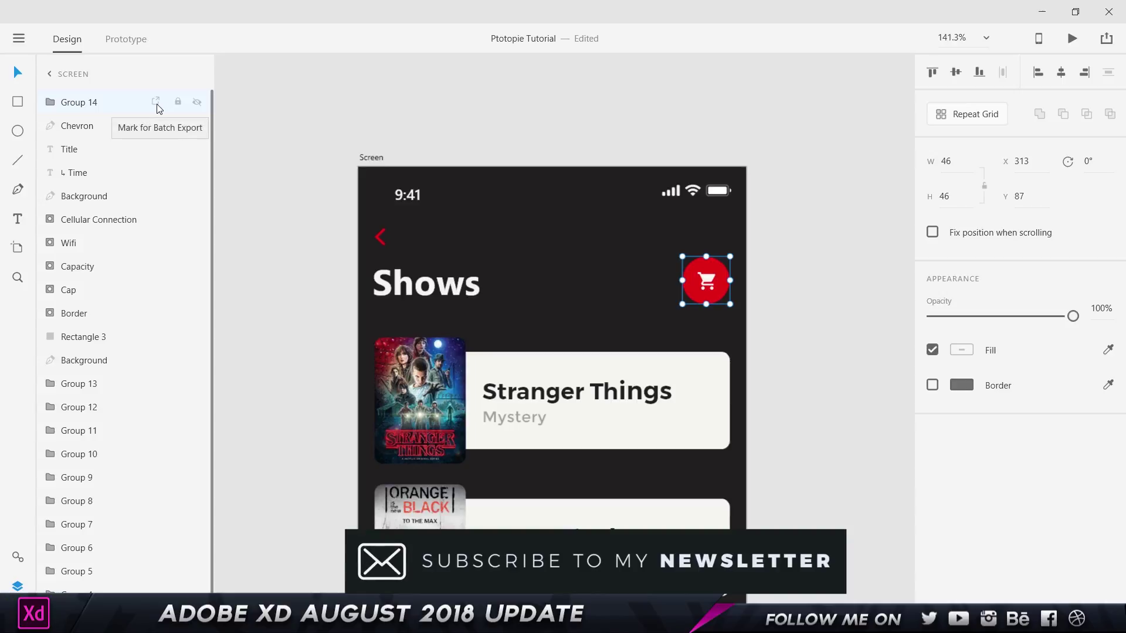
{"action": "left_click", "coordinate": [156, 103]}
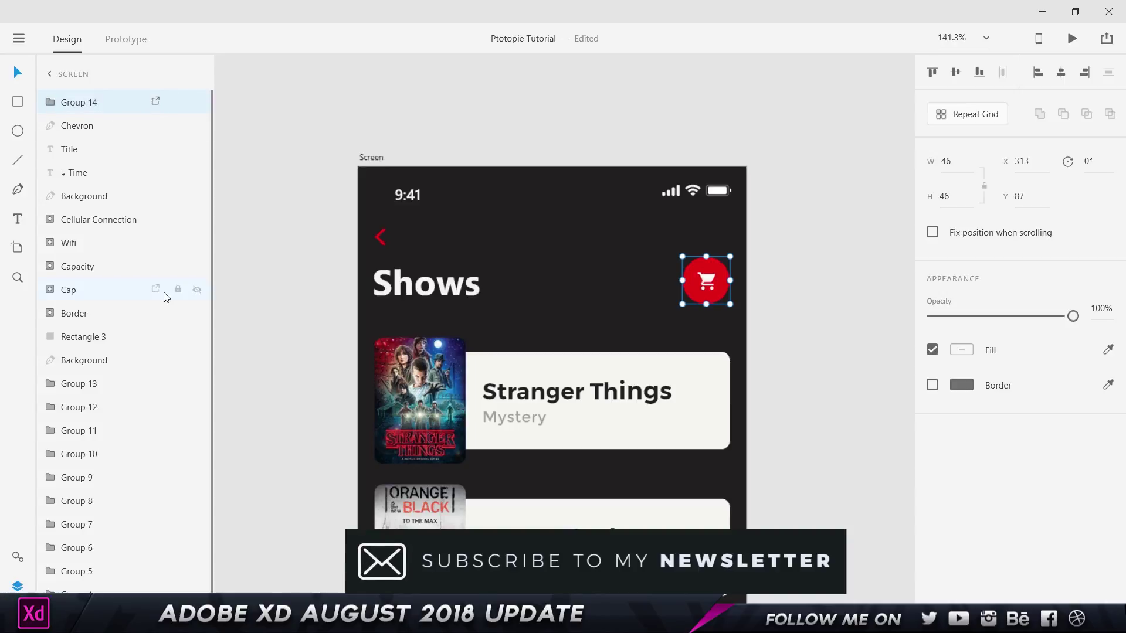
{"action": "left_click", "coordinate": [381, 238]}
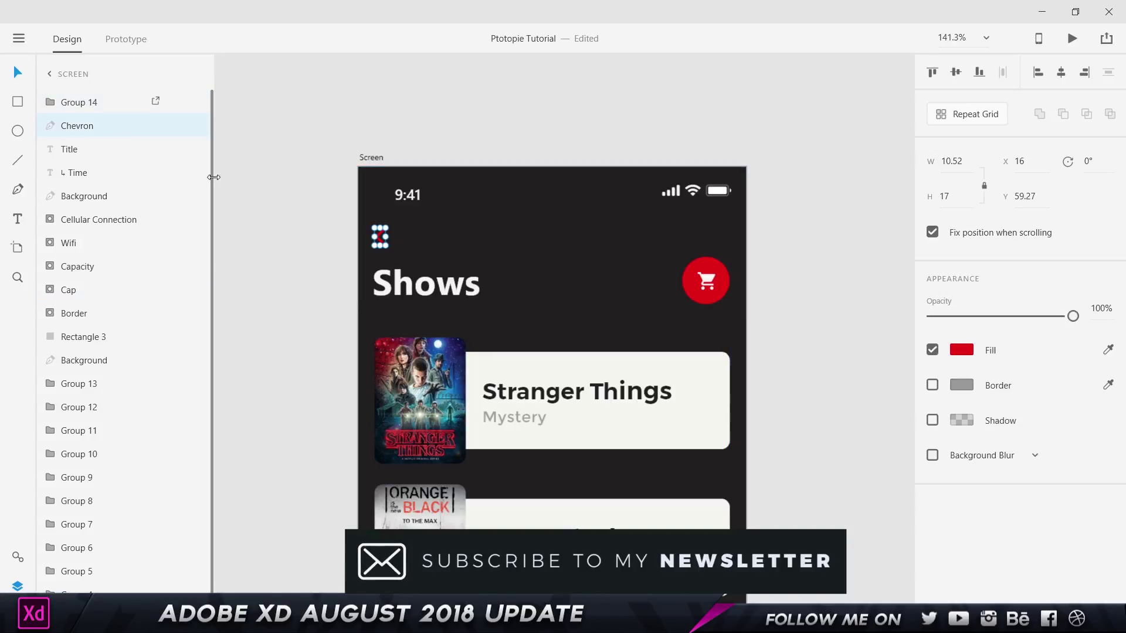
{"action": "left_click", "coordinate": [156, 125]}
Step: Reselect the cart button, review its right-click actions, then select it again
{"action": "left_click", "coordinate": [709, 279]}
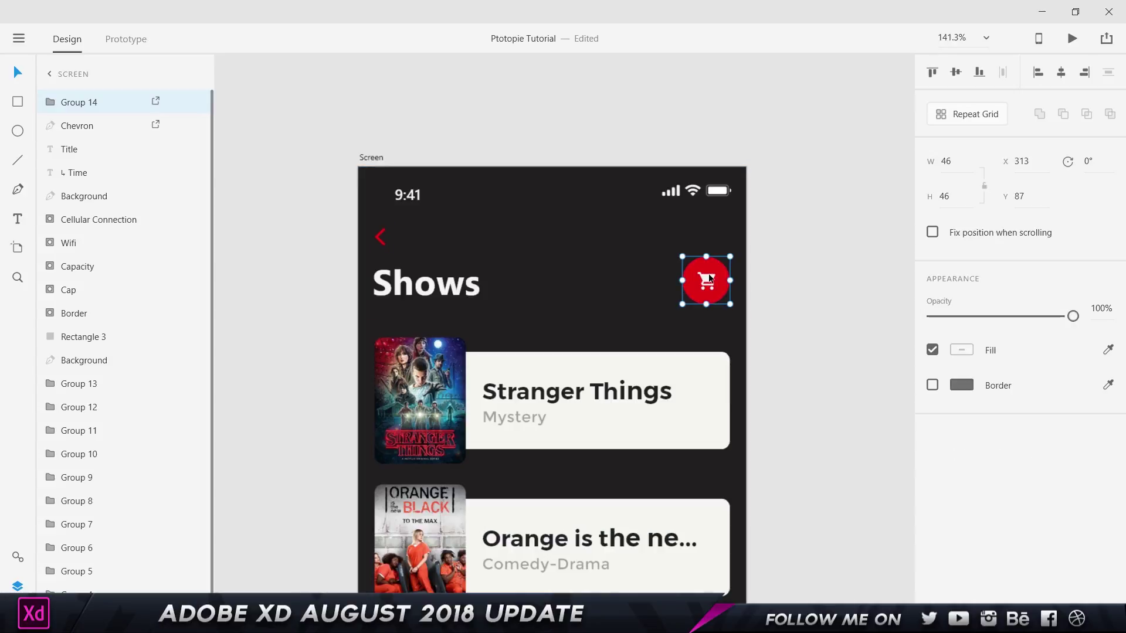
{"action": "right_click", "coordinate": [709, 278]}
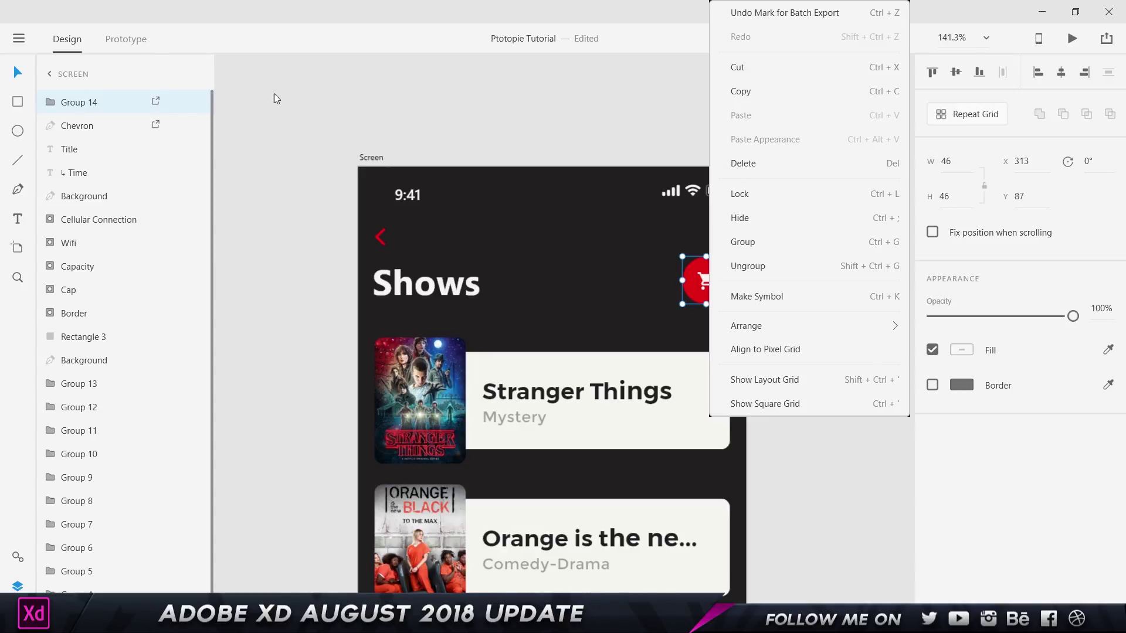
{"action": "left_click", "coordinate": [607, 124]}
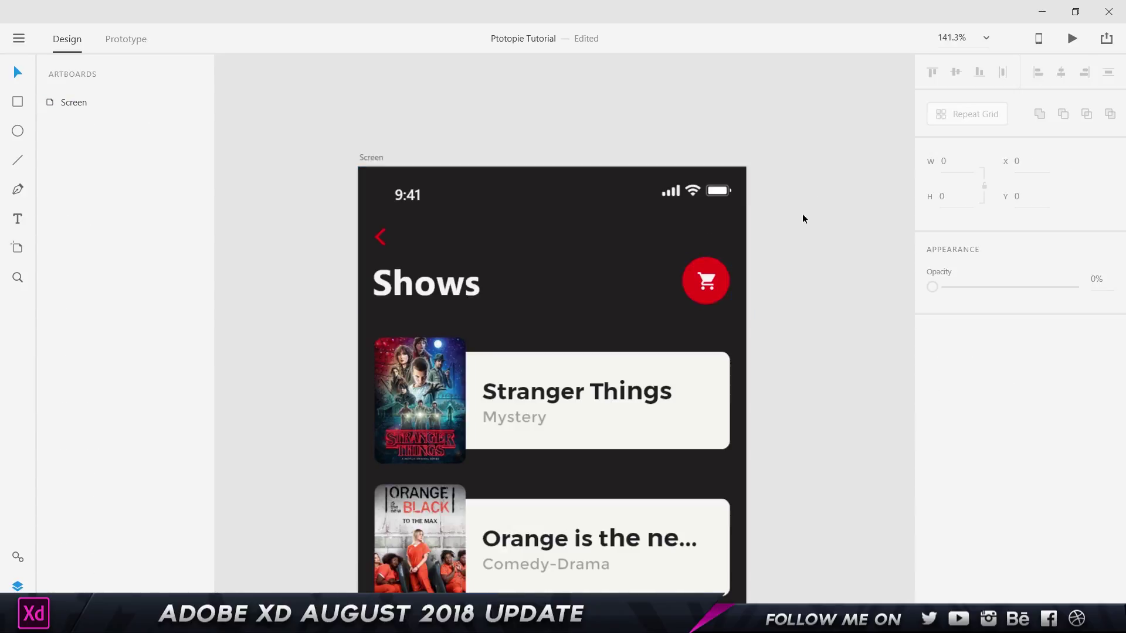
{"action": "left_click", "coordinate": [708, 291]}
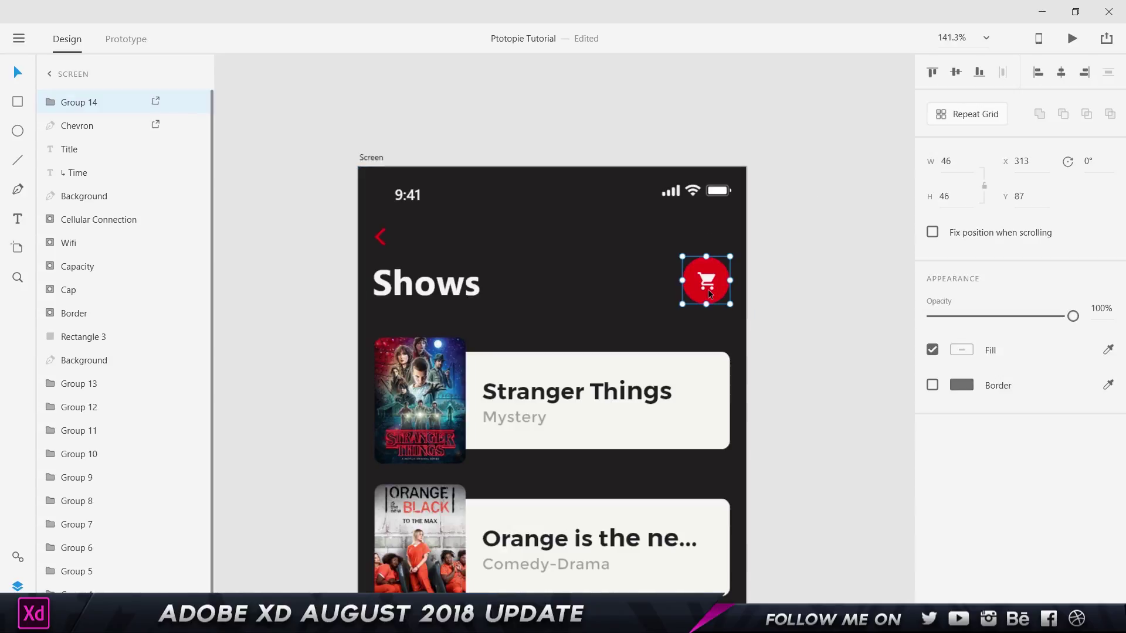
Step: Start publishing design specs from the Share menu, keeping Web as the export platform
{"action": "left_click", "coordinate": [775, 207]}
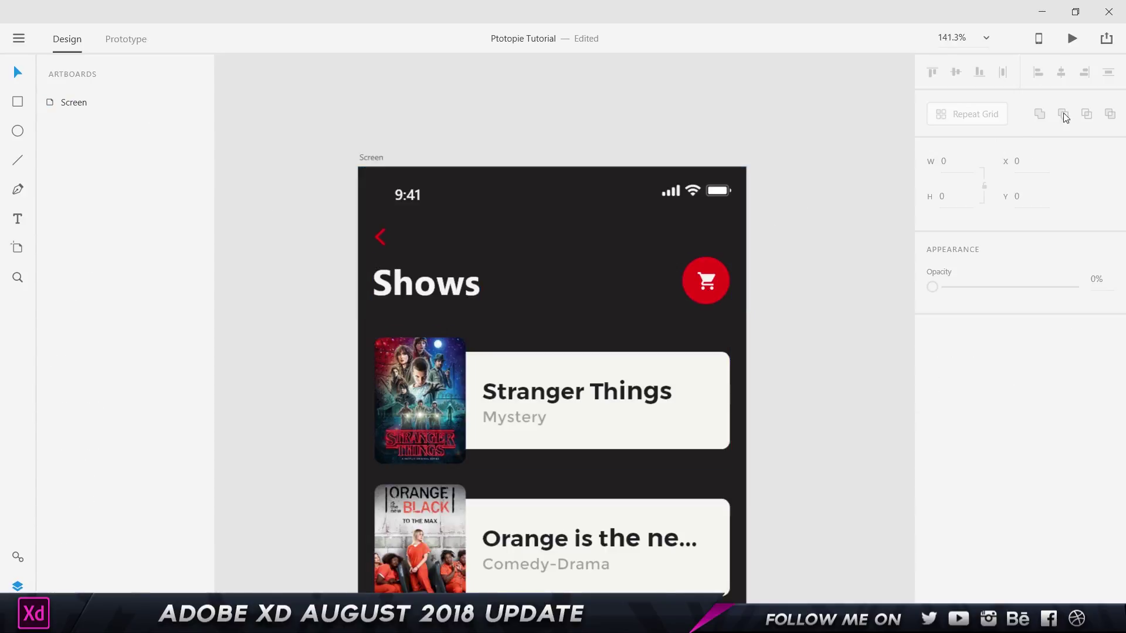
{"action": "left_click", "coordinate": [1107, 38]}
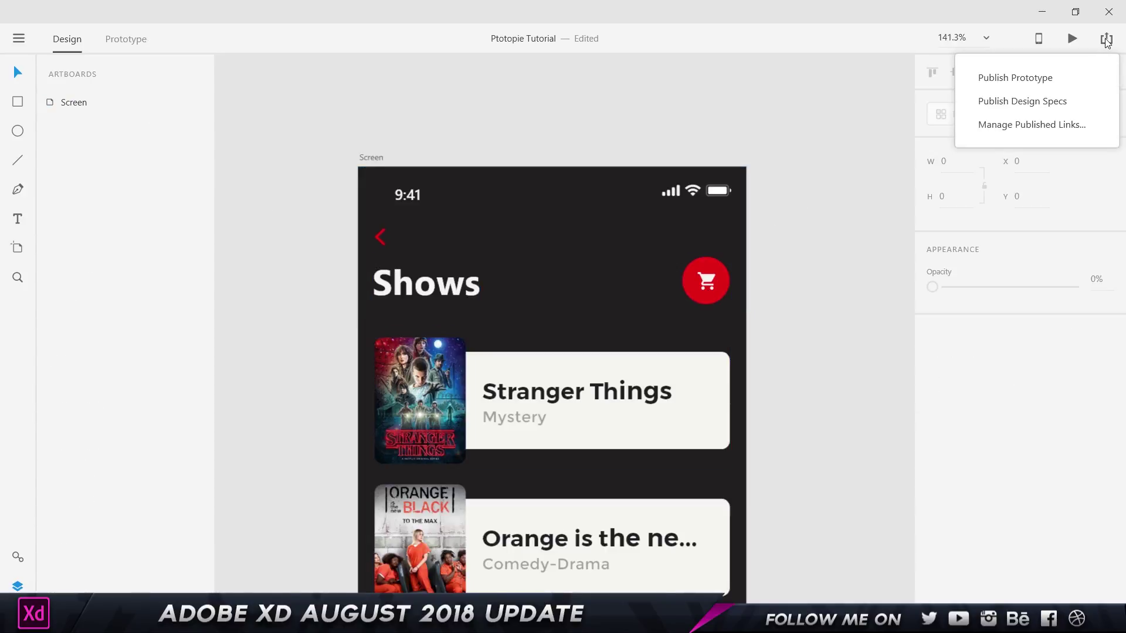
{"action": "left_click", "coordinate": [1010, 101]}
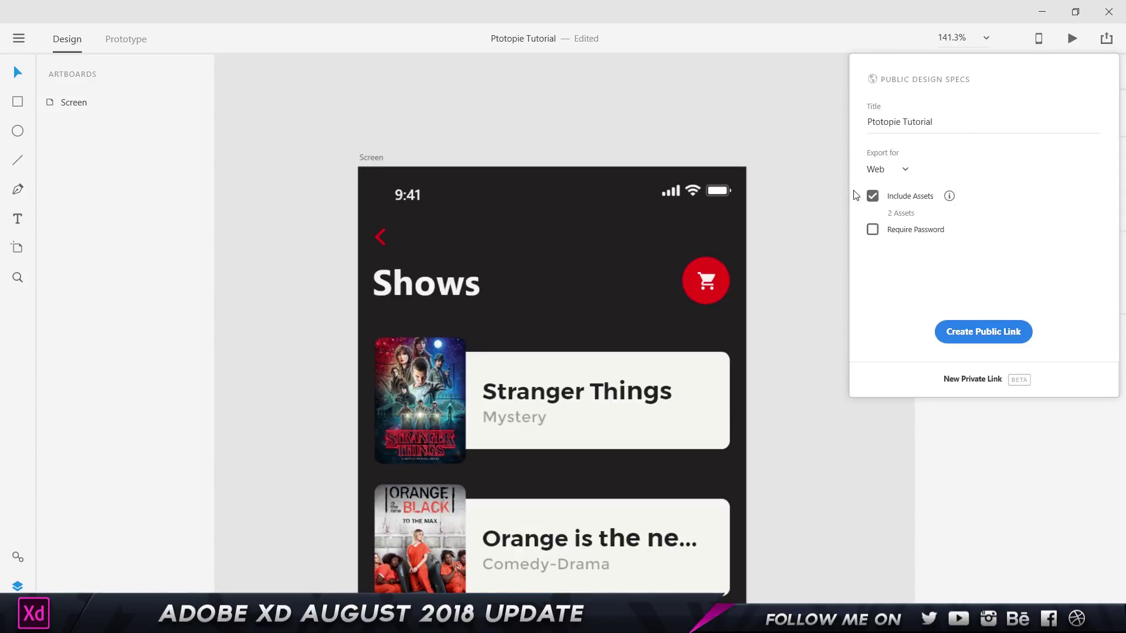
{"action": "left_click_drag", "start_coordinate": [972, 120], "coordinate": [874, 121]}
{"action": "left_click", "coordinate": [905, 170]}
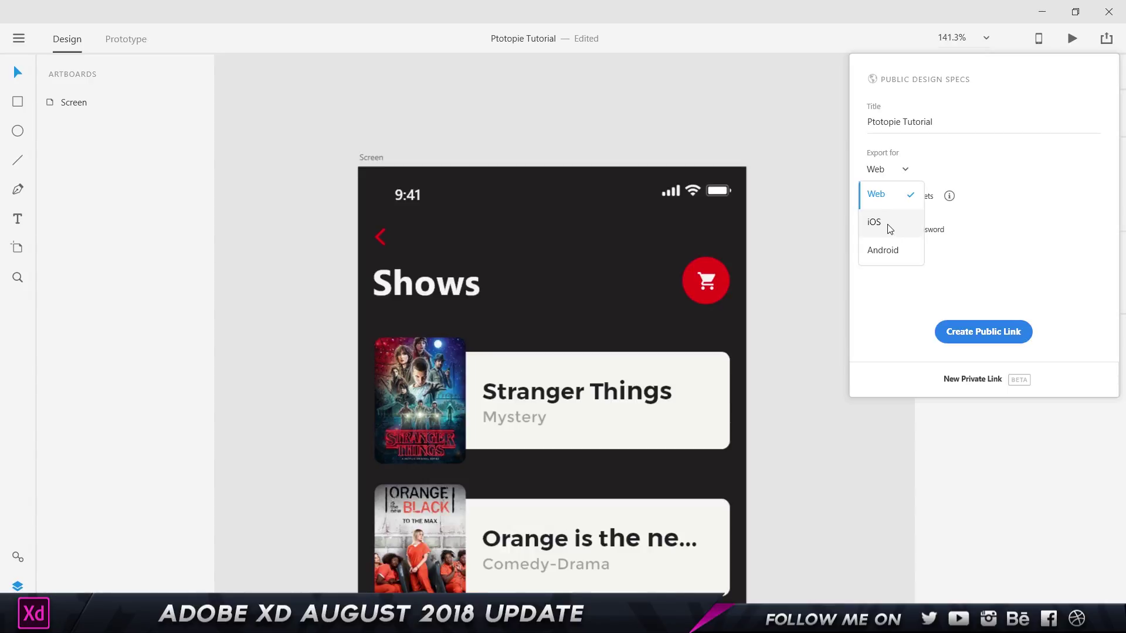
{"action": "left_click", "coordinate": [955, 151]}
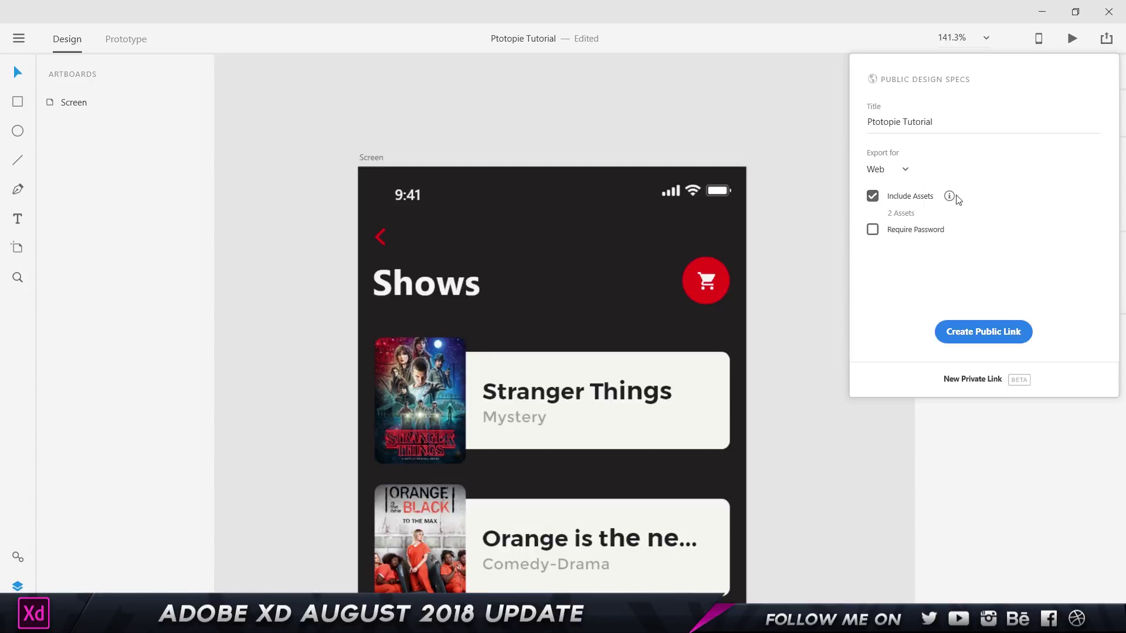
Step: Try the iOS and Android targets, settle on Web, create the public link and view it
{"action": "mouse_move", "coordinate": [950, 200]}
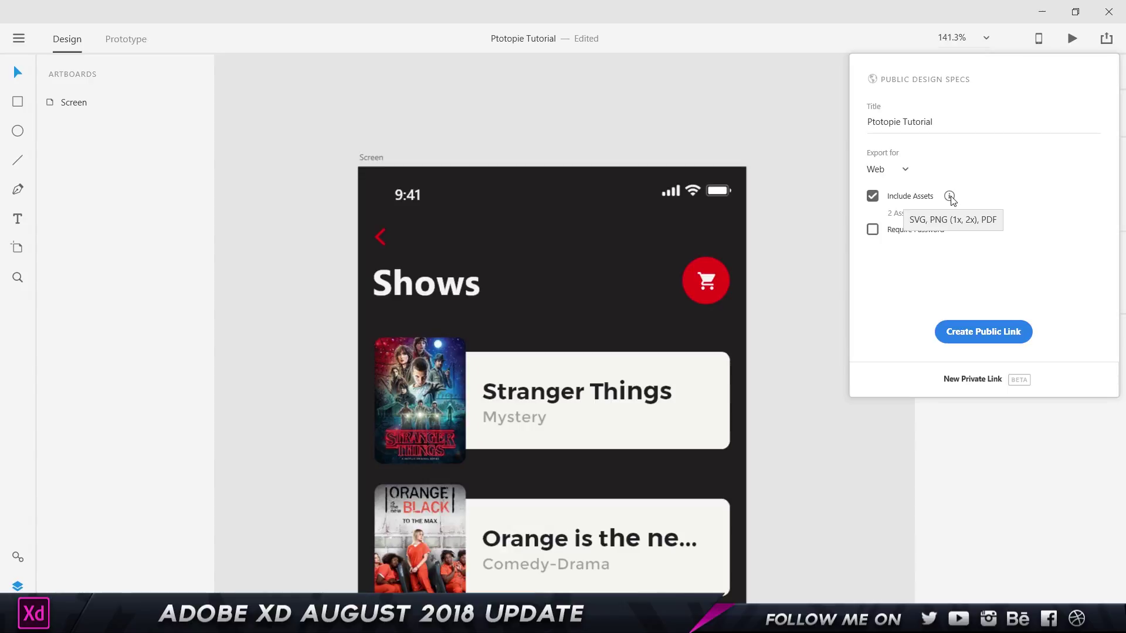
{"action": "left_click", "coordinate": [904, 171]}
{"action": "left_click", "coordinate": [876, 221]}
{"action": "mouse_move", "coordinate": [950, 197]}
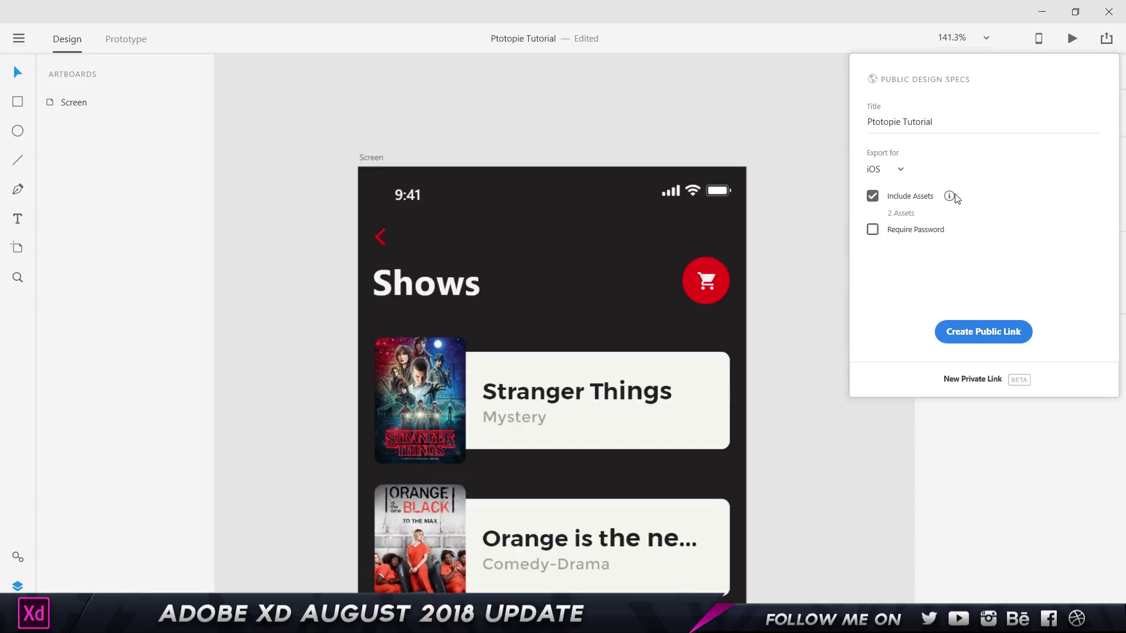
{"action": "left_click", "coordinate": [892, 169]}
{"action": "left_click", "coordinate": [881, 245]}
{"action": "mouse_move", "coordinate": [950, 196]}
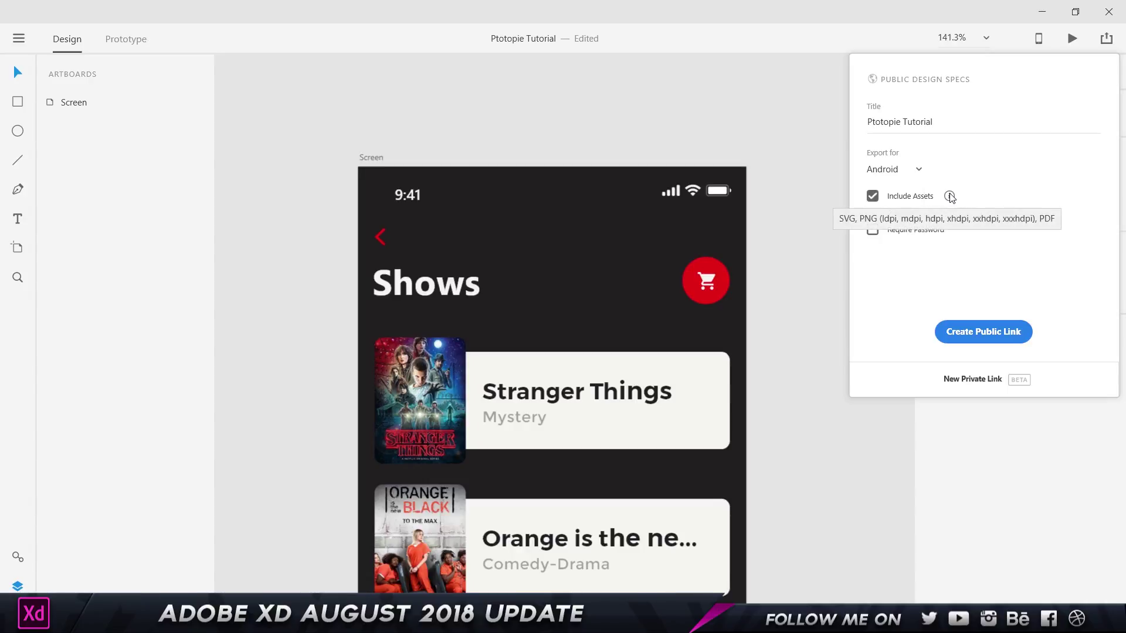
{"action": "left_click", "coordinate": [896, 170]}
{"action": "left_click", "coordinate": [890, 200]}
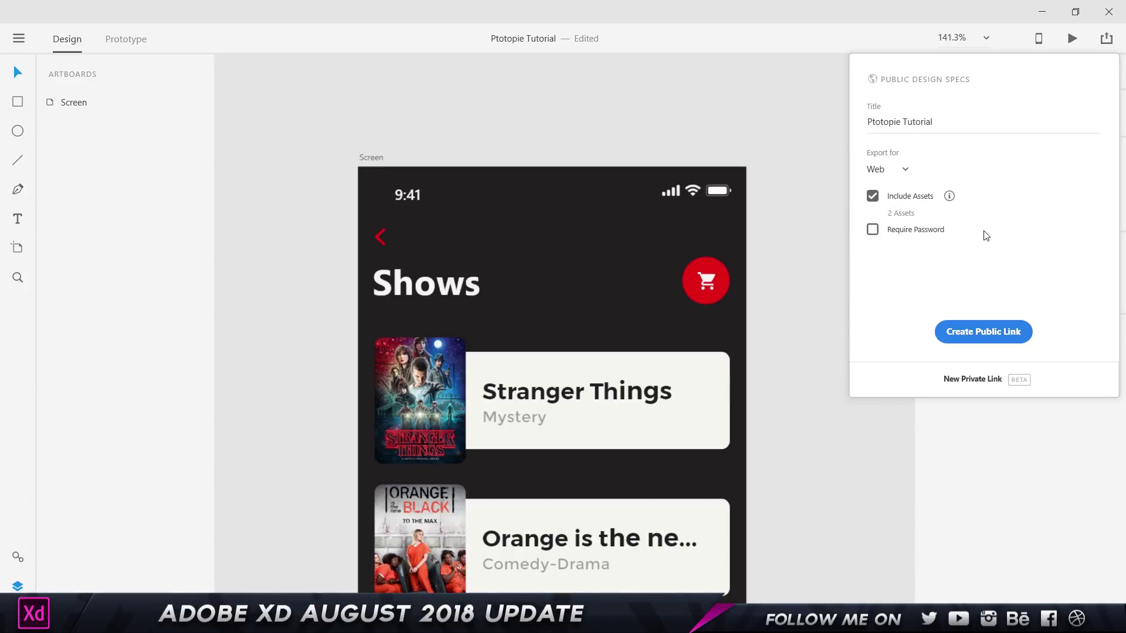
{"action": "left_click", "coordinate": [981, 332]}
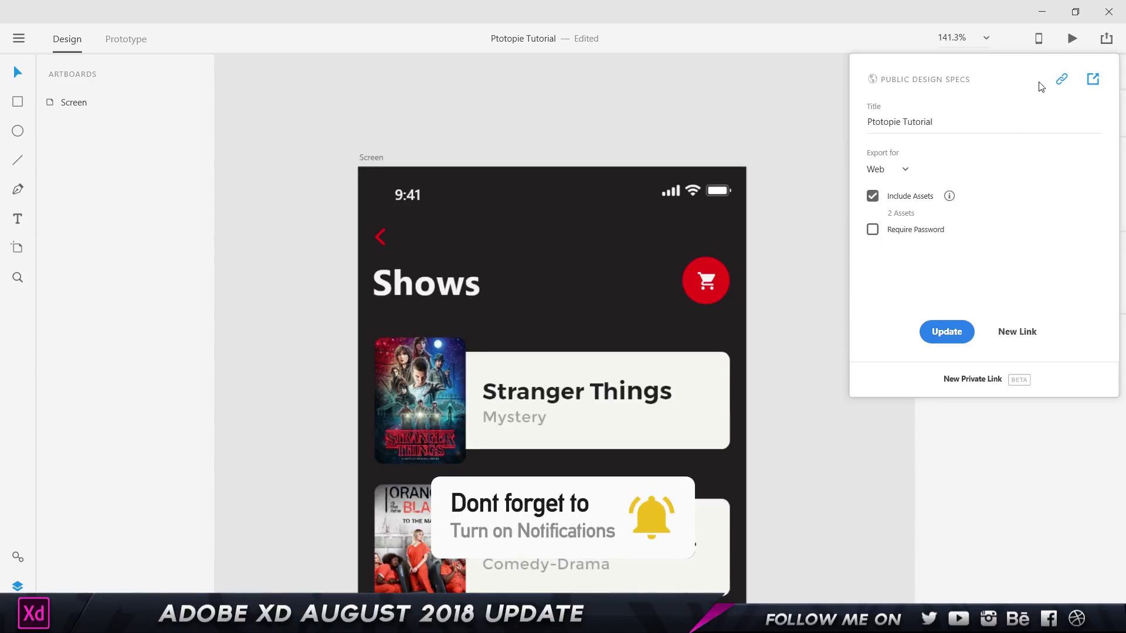
{"action": "left_click", "coordinate": [1093, 78]}
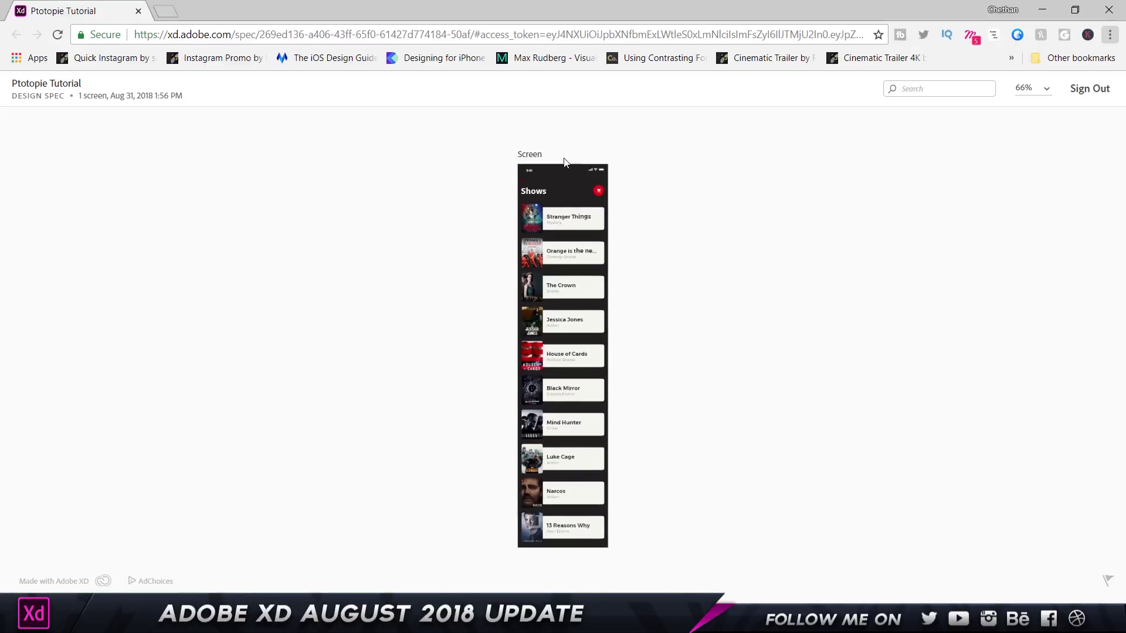
Step: In the Screen artboard specs, select the cart and back-arrow assets for PNG export
{"action": "left_click", "coordinate": [567, 187]}
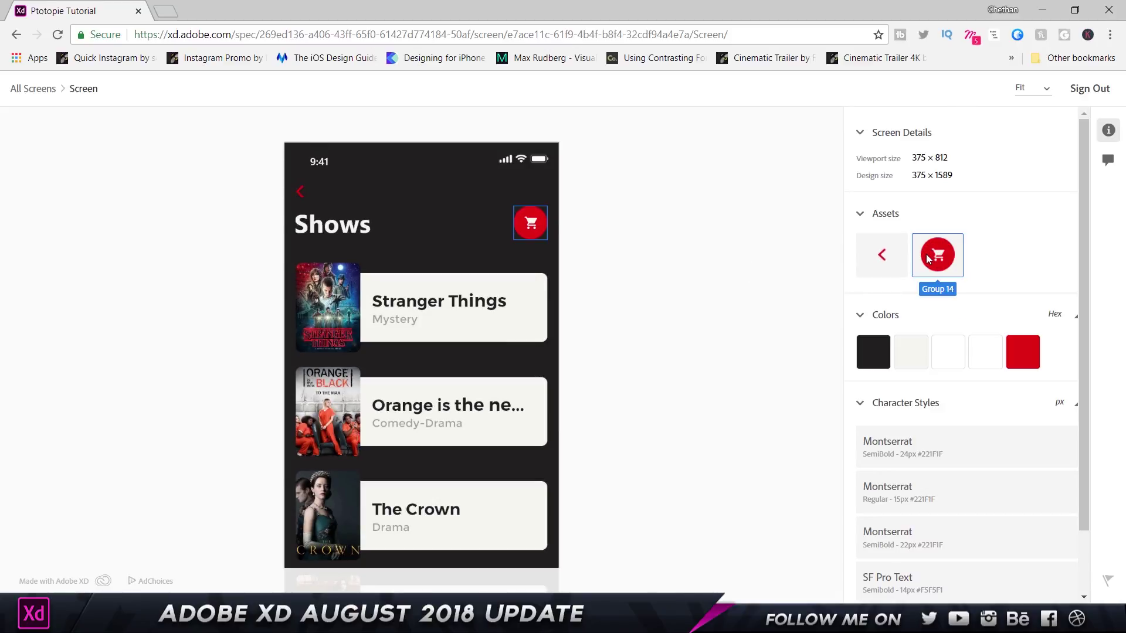
{"action": "left_click", "coordinate": [938, 255]}
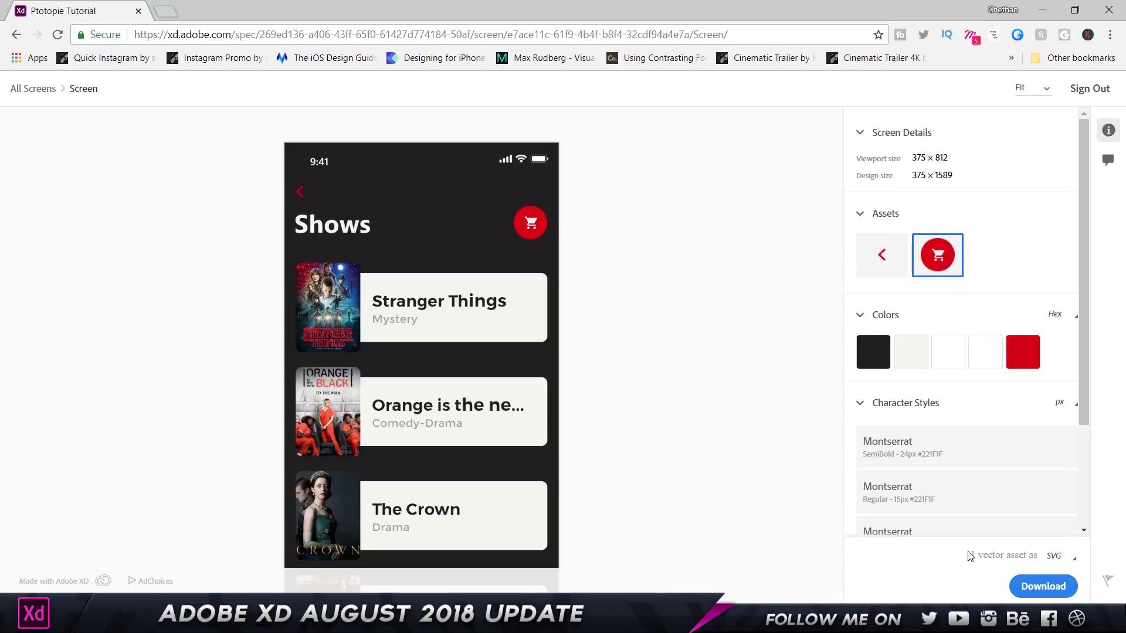
{"action": "left_click", "coordinate": [1072, 558]}
{"action": "left_click", "coordinate": [1059, 578]}
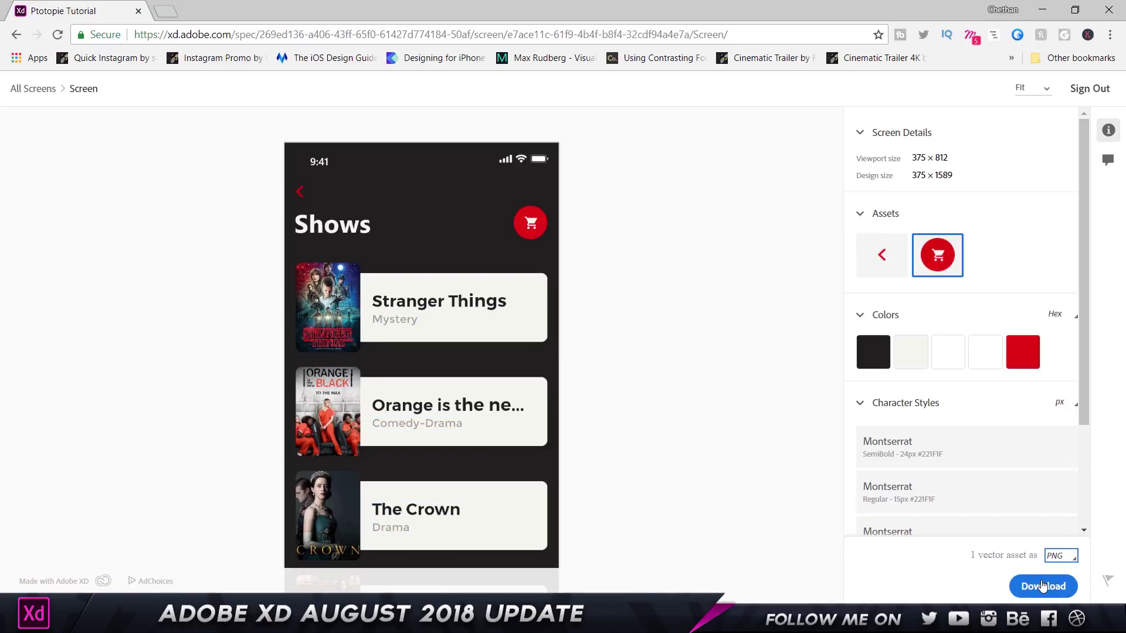
{"action": "left_click", "coordinate": [883, 255], "text": "shift"}
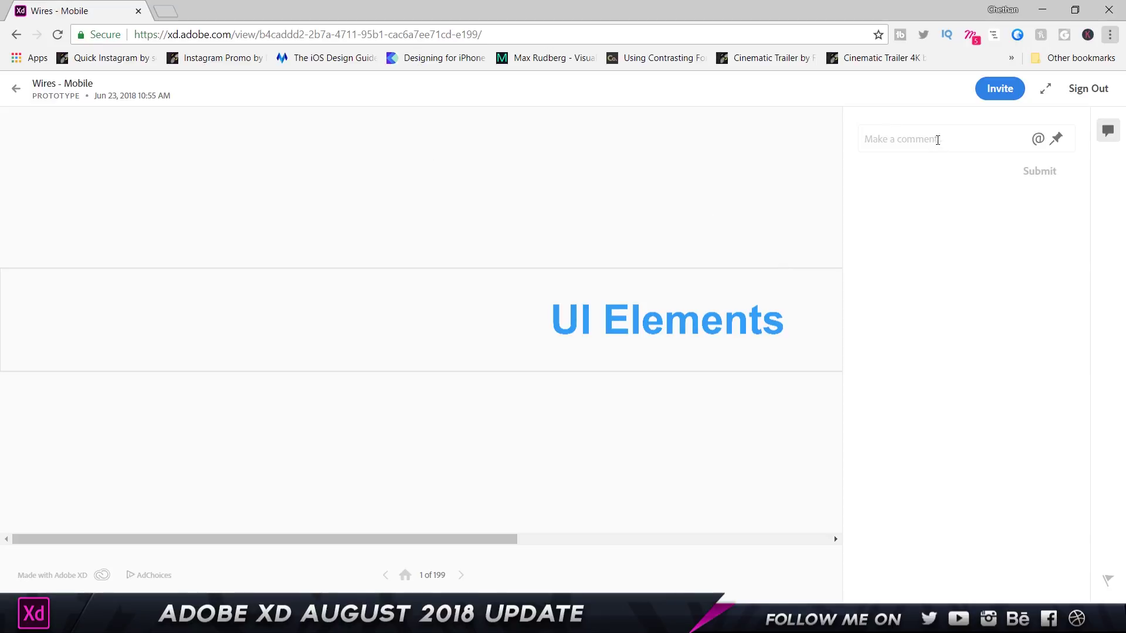
{"action": "left_click", "coordinate": [977, 140]}
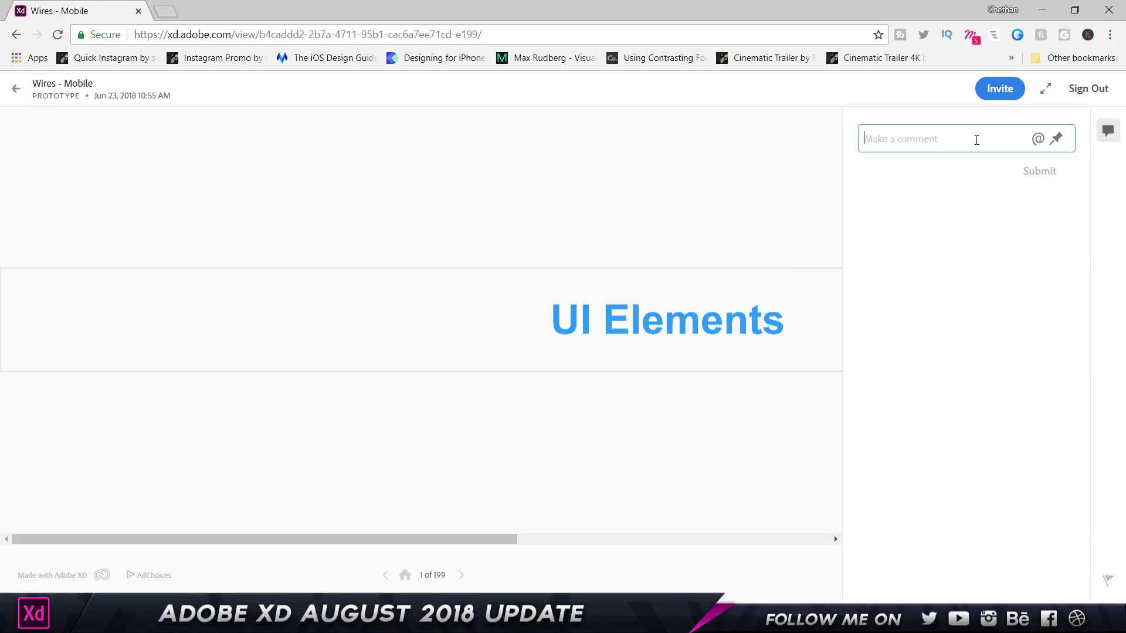
{"action": "type", "text": "@"}
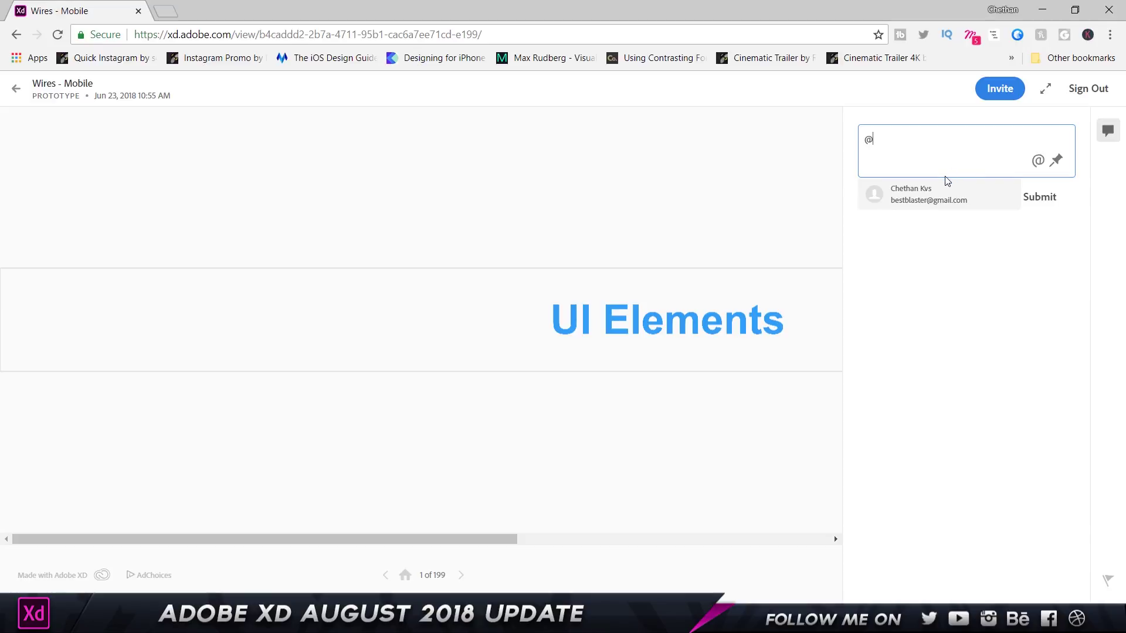
{"action": "left_click", "coordinate": [942, 194]}
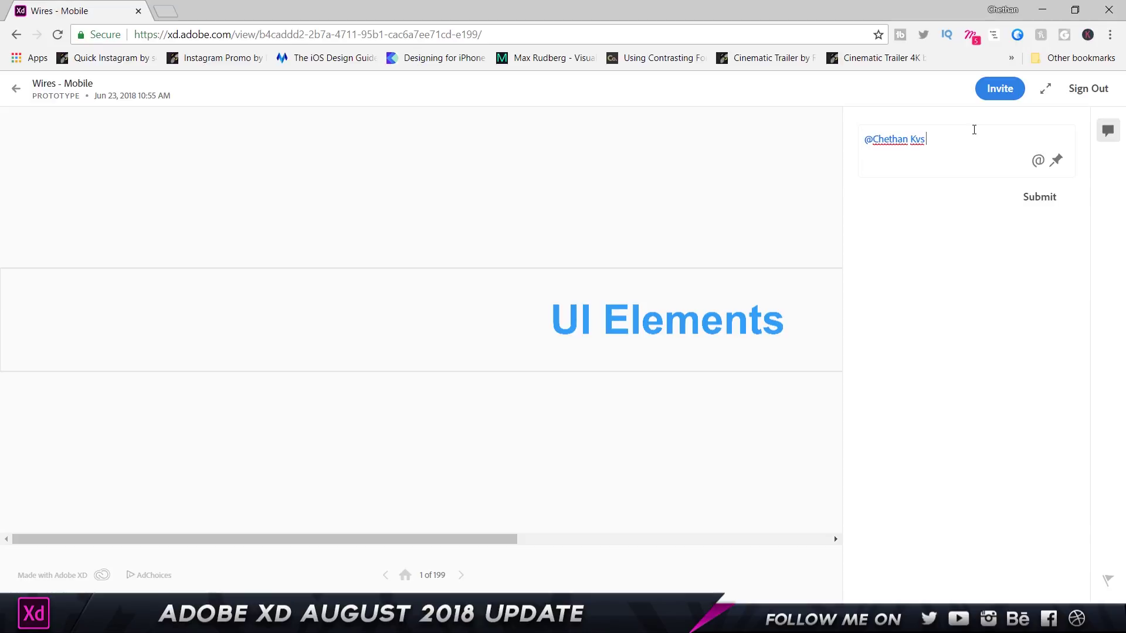
{"action": "left_click", "coordinate": [1055, 160]}
{"action": "left_click", "coordinate": [553, 318]}
{"action": "left_click", "coordinate": [963, 162]}
{"action": "type", "text": "Change"}
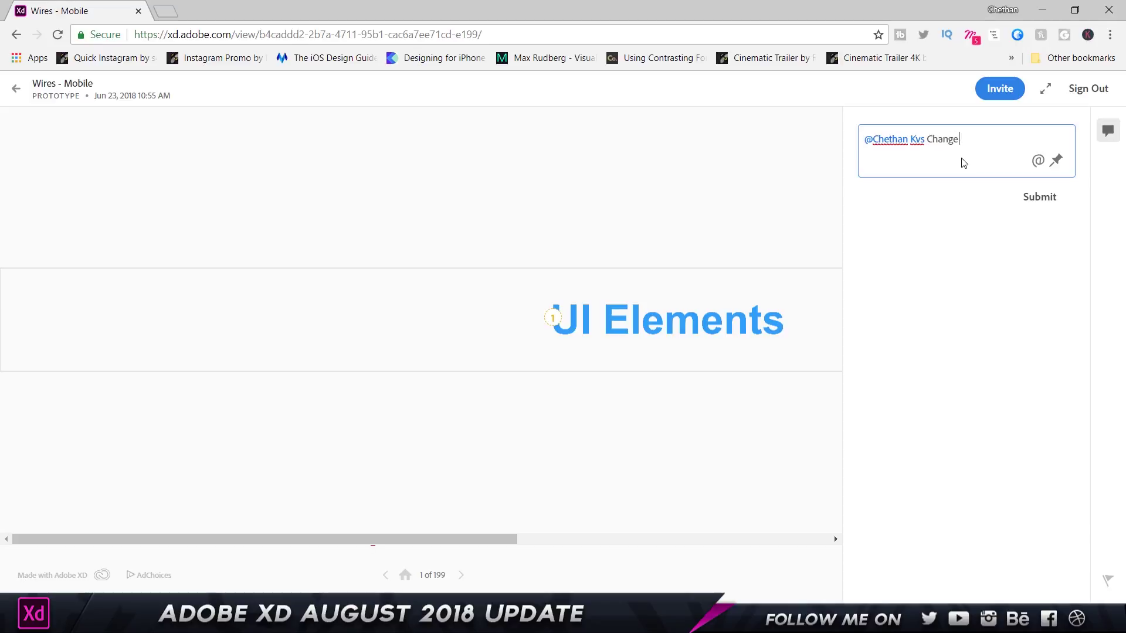
{"action": "type", "text": " Color"}
{"action": "left_click", "coordinate": [993, 88]}
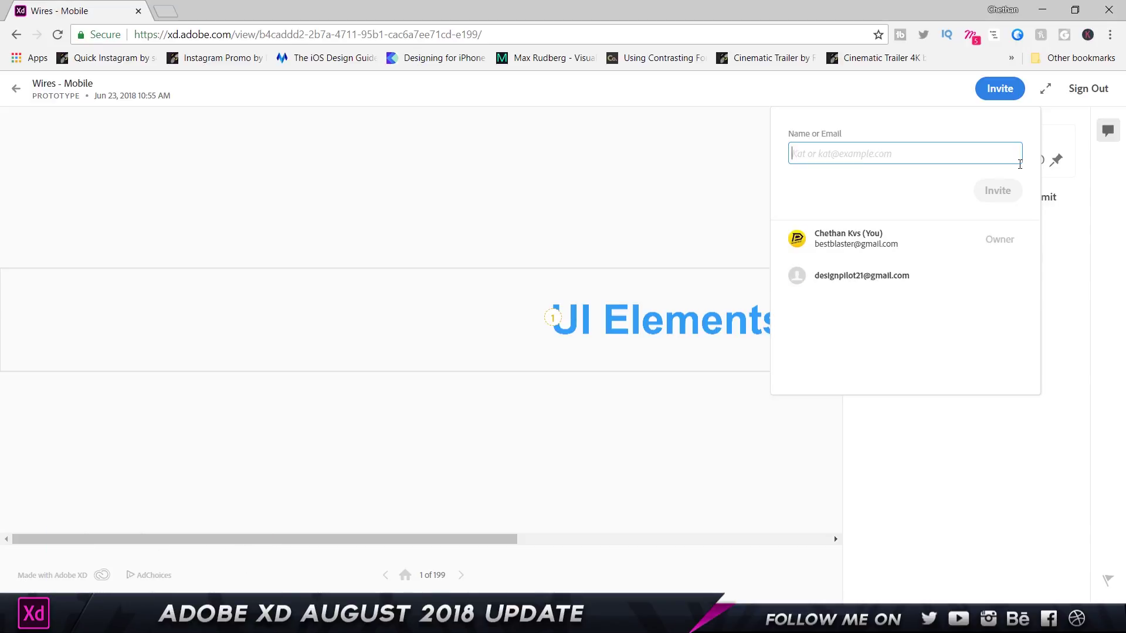
{"action": "left_click", "coordinate": [1117, 286]}
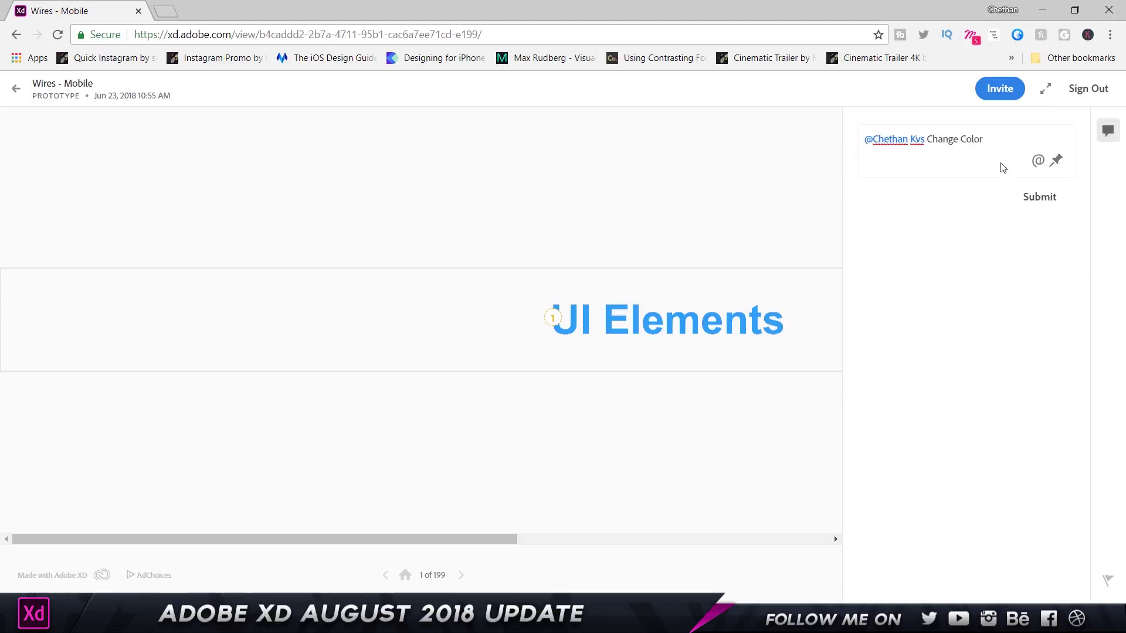
{"action": "left_click", "coordinate": [1038, 160]}
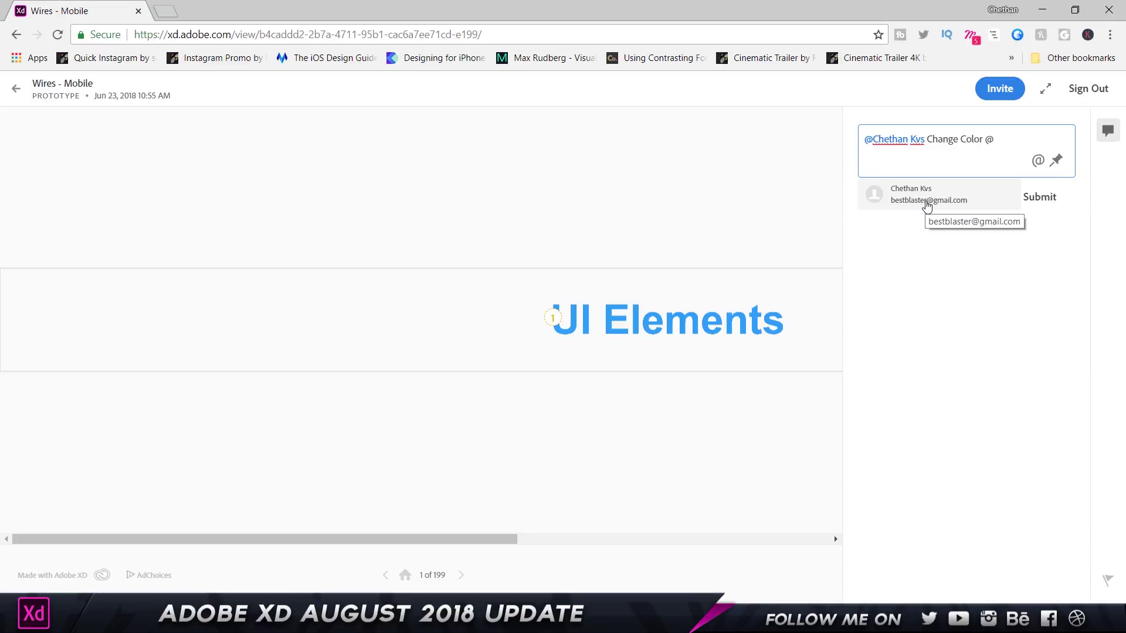
{"action": "key", "text": "BackSpace"}
{"action": "key", "text": "BackSpace"}
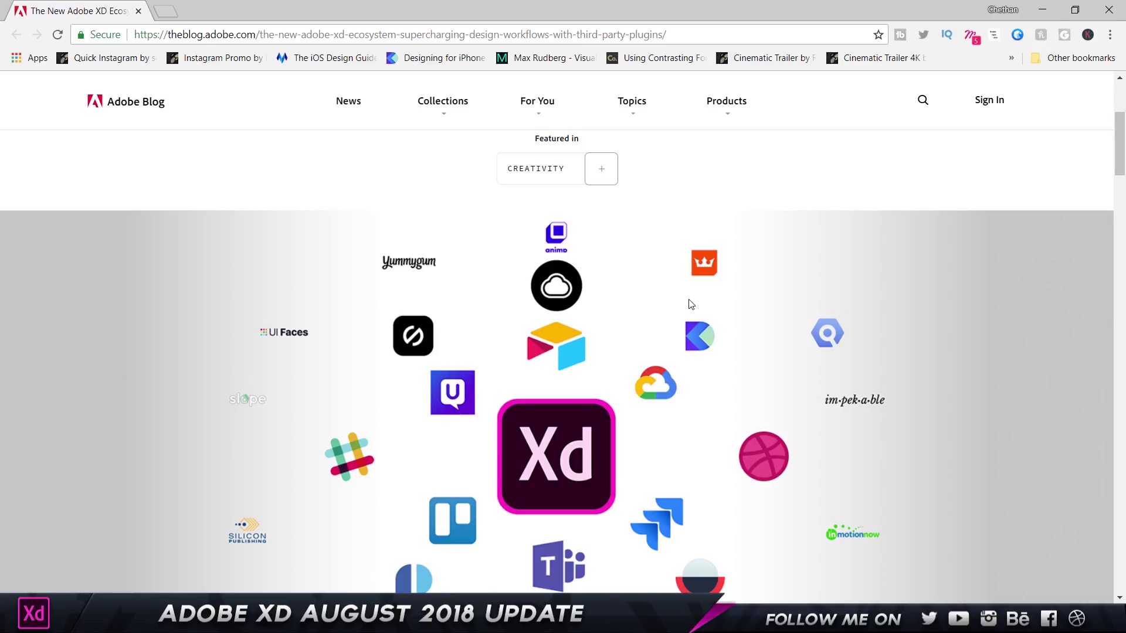
Step: Scroll the blog post past the Xd partner-logo header to the introductory paragraphs
{"action": "scroll", "coordinate": [691, 304], "scroll_direction": "down", "scroll_amount": 4}
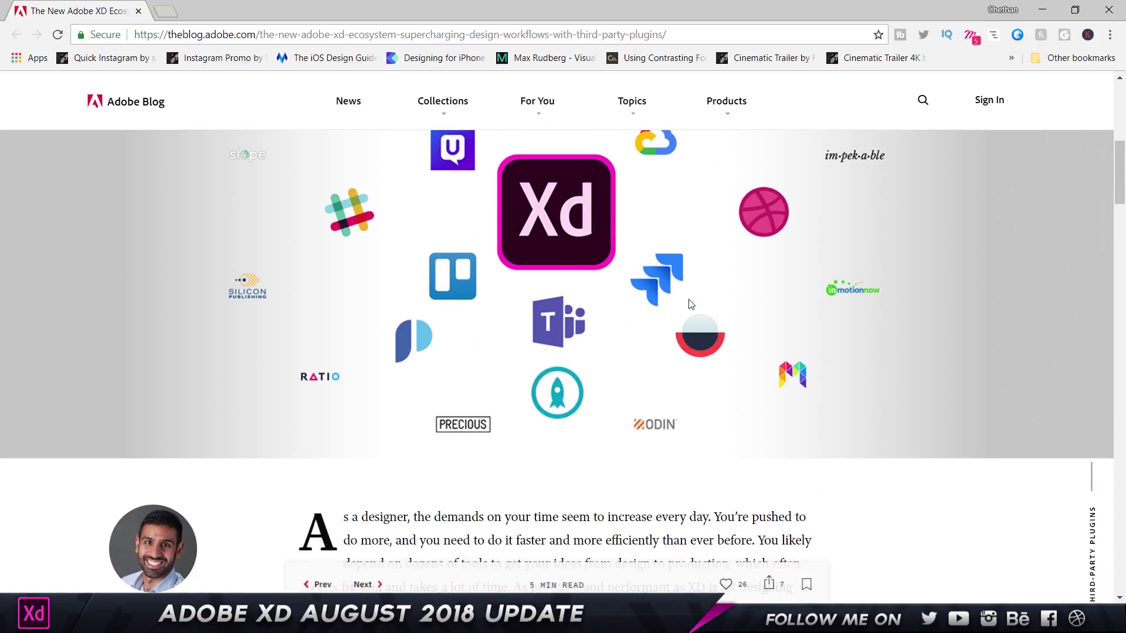
{"action": "scroll", "coordinate": [690, 303], "scroll_direction": "down", "scroll_amount": 2}
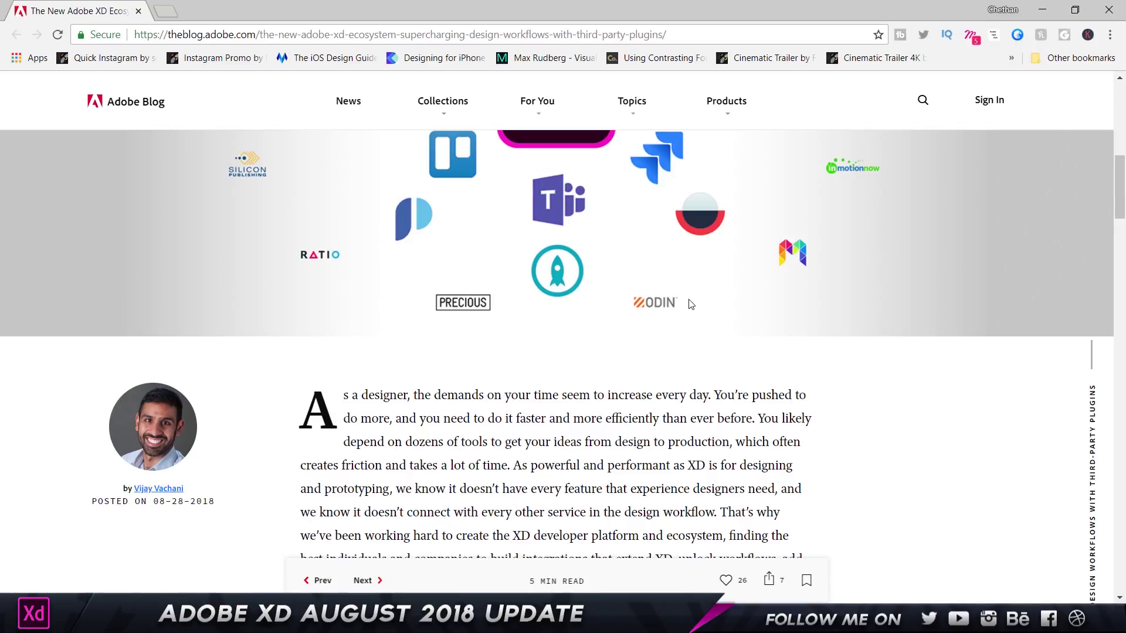
{"action": "scroll", "coordinate": [687, 303], "scroll_direction": "up", "scroll_amount": 4}
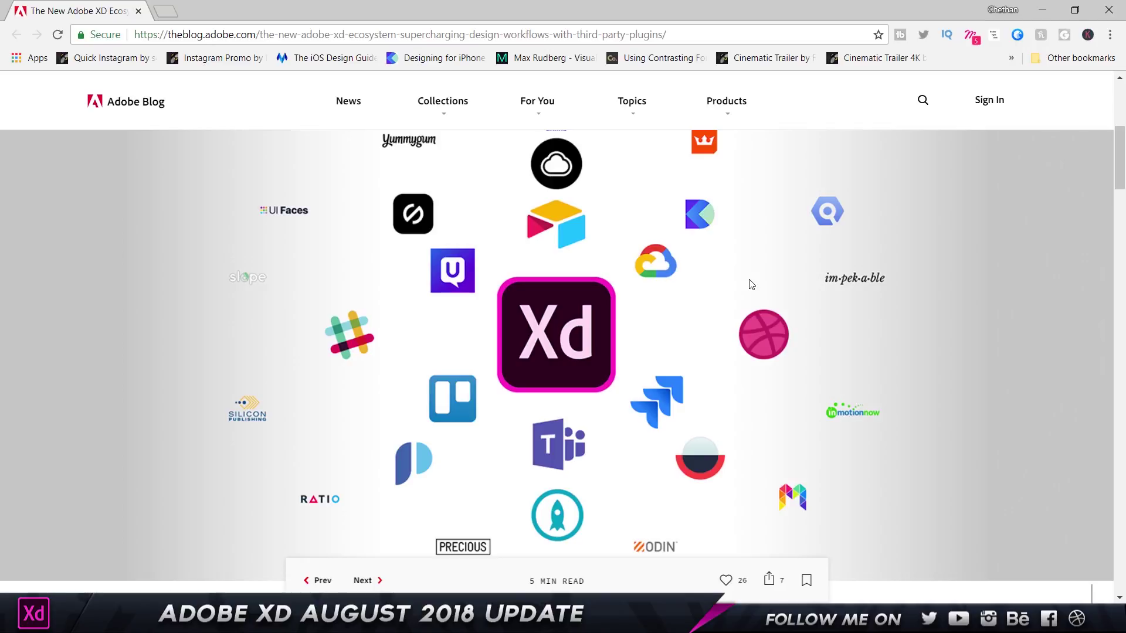
Step: Scroll to the paragraph announcing the first XD plugin partners
{"action": "scroll", "coordinate": [715, 218], "scroll_direction": "down", "scroll_amount": 10}
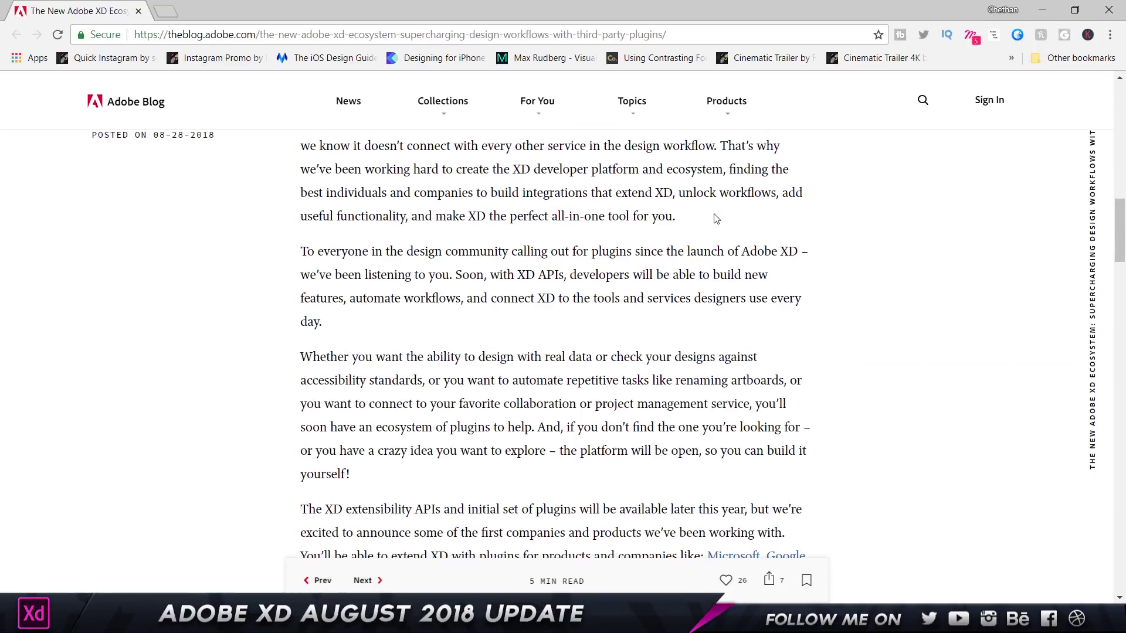
{"action": "scroll", "coordinate": [715, 219], "scroll_direction": "up", "scroll_amount": 5}
{"action": "scroll", "coordinate": [716, 218], "scroll_direction": "down", "scroll_amount": 9}
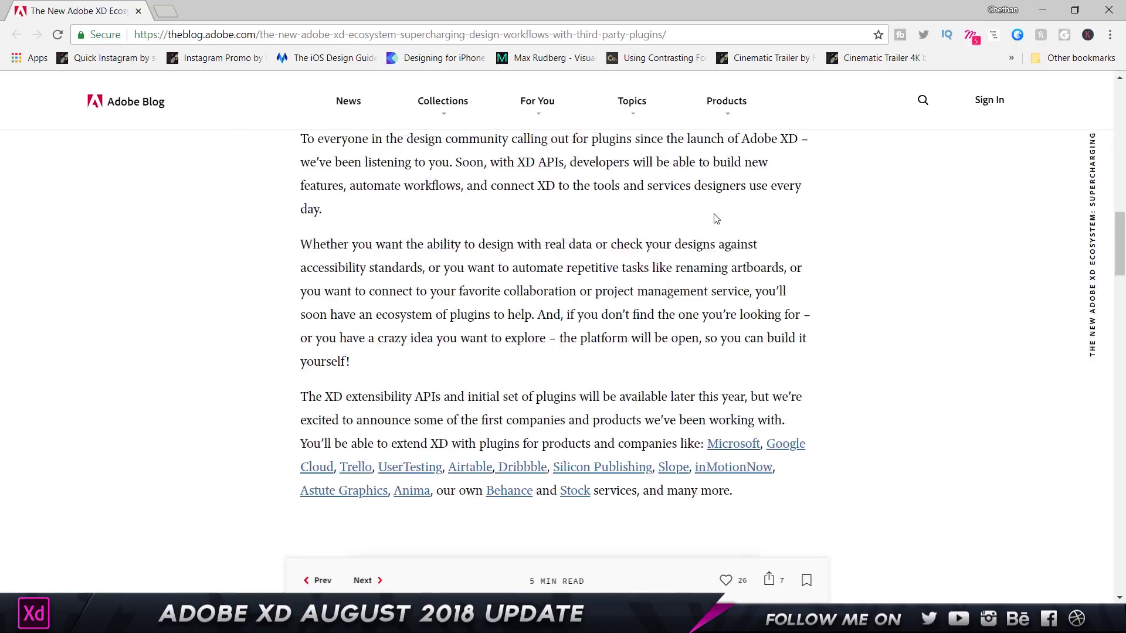
{"action": "scroll", "coordinate": [716, 218], "scroll_direction": "up", "scroll_amount": 2}
{"action": "scroll", "coordinate": [715, 214], "scroll_direction": "down", "scroll_amount": 2}
{"action": "scroll", "coordinate": [715, 213], "scroll_direction": "down", "scroll_amount": 4}
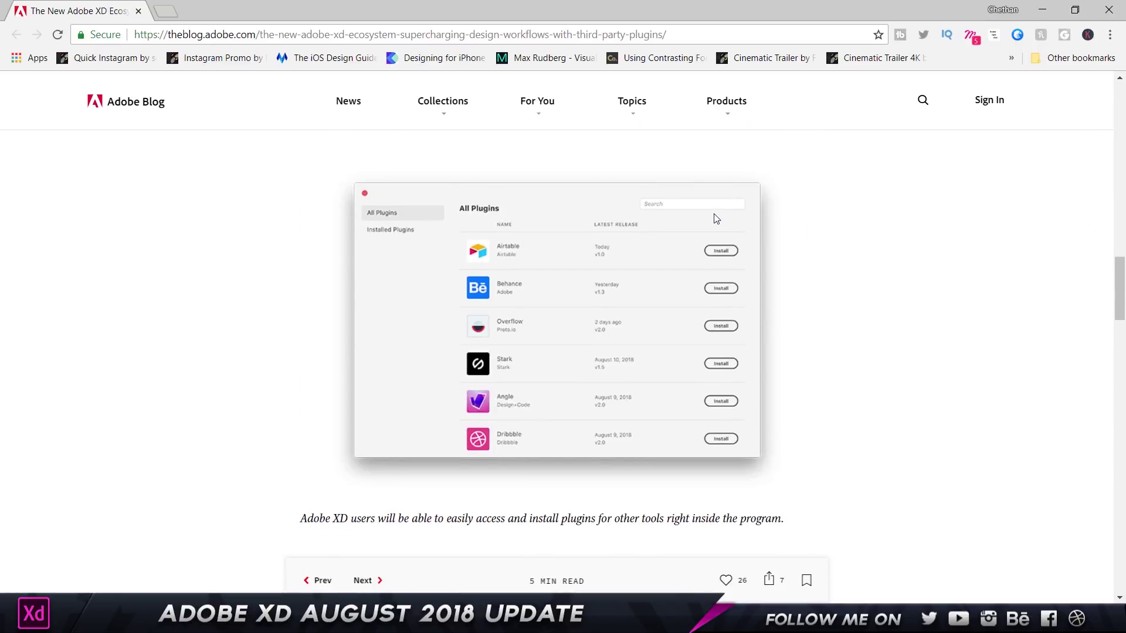
{"action": "scroll", "coordinate": [663, 211], "scroll_direction": "up", "scroll_amount": 4}
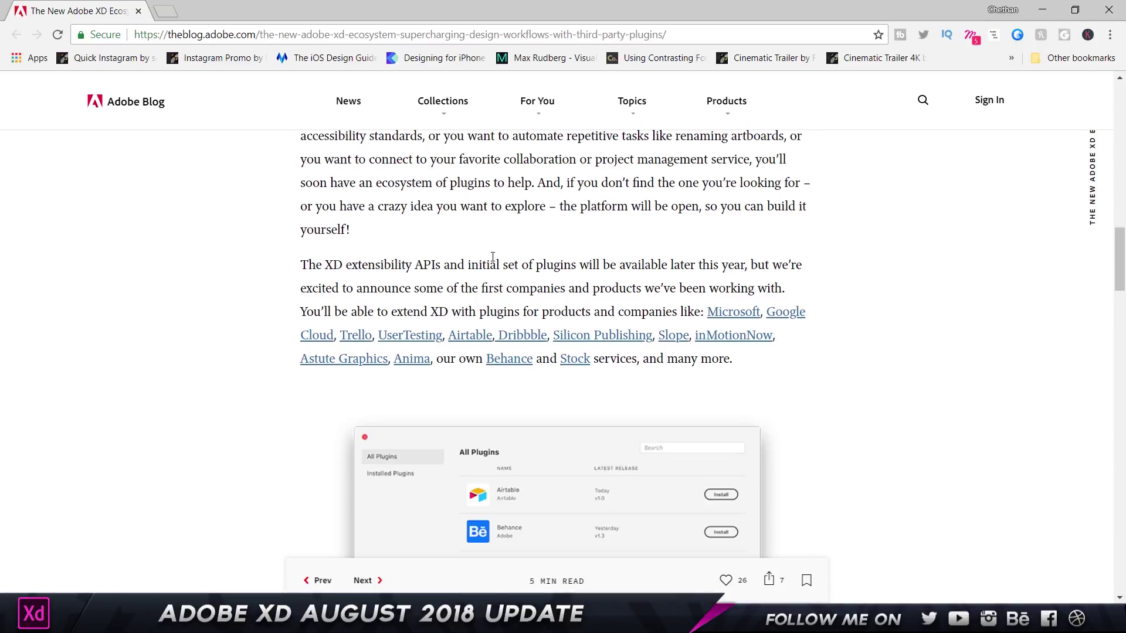
Step: Highlight the sentences on plugins arriving this year, partner companies and extending XD
{"action": "left_click_drag", "start_coordinate": [472, 265], "coordinate": [735, 264]}
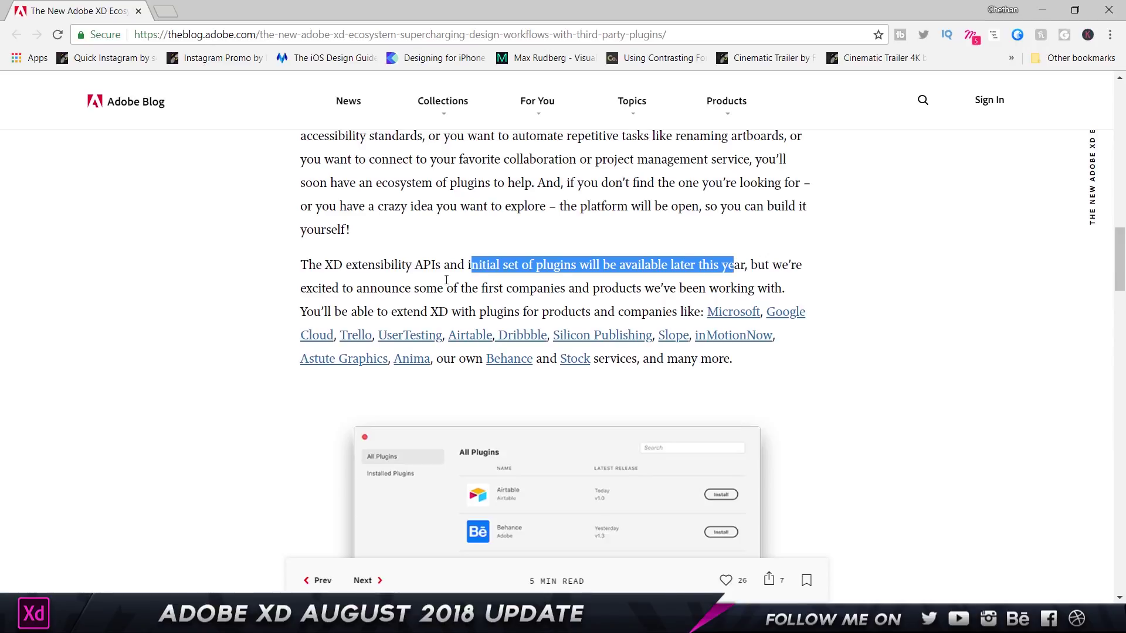
{"action": "left_click_drag", "start_coordinate": [550, 288], "coordinate": [785, 290]}
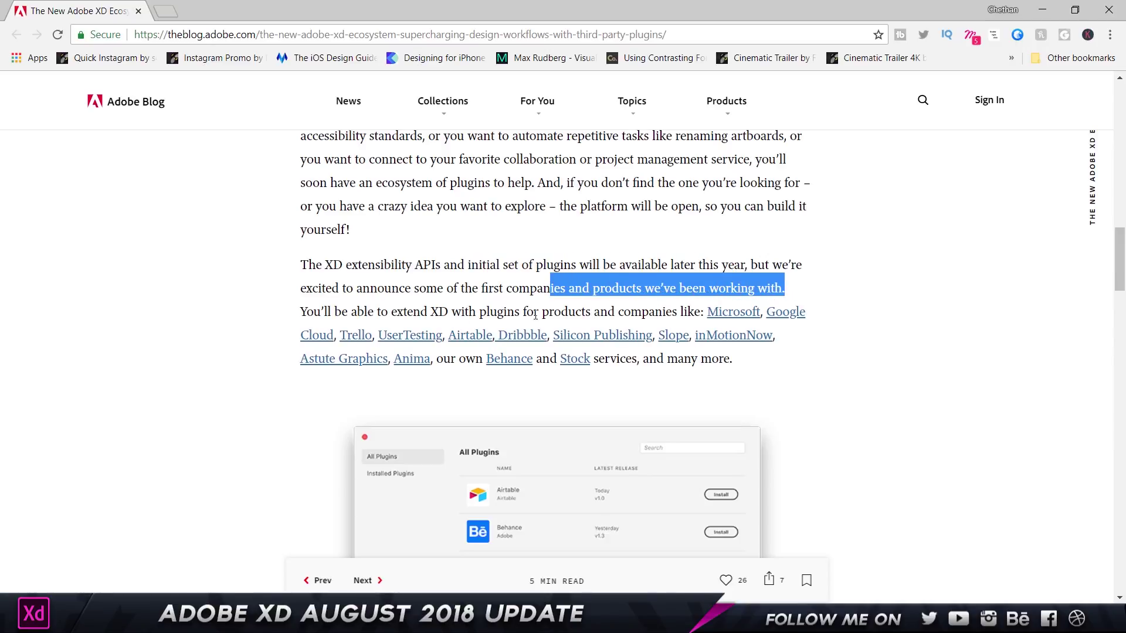
{"action": "left_click_drag", "start_coordinate": [335, 312], "coordinate": [682, 312]}
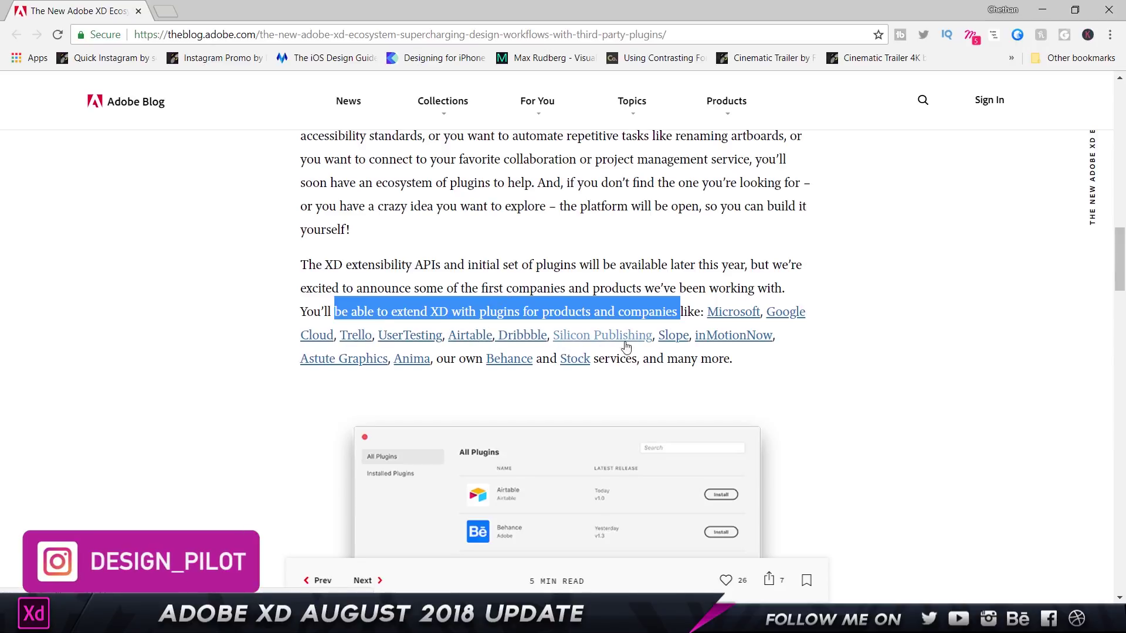
{"action": "scroll", "coordinate": [817, 316], "scroll_direction": "down", "scroll_amount": 4}
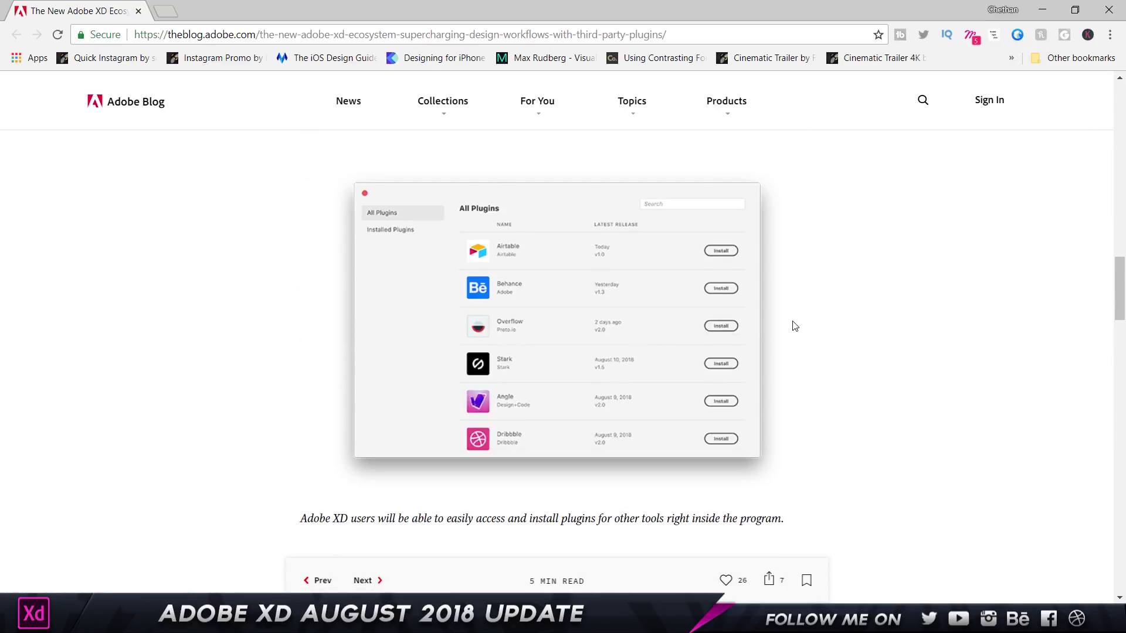
Step: Highlight the CloudApp and Protoio descriptions in the Adobe Fund for Design list
{"action": "scroll", "coordinate": [796, 327], "scroll_direction": "down", "scroll_amount": 10}
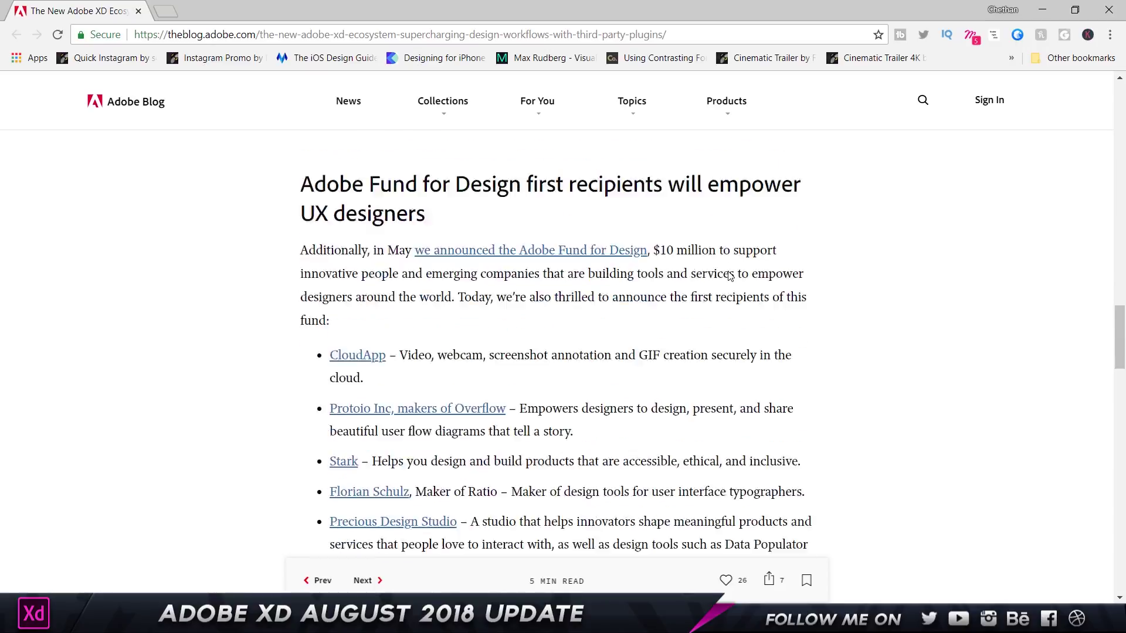
{"action": "scroll", "coordinate": [737, 275], "scroll_direction": "up", "scroll_amount": 2}
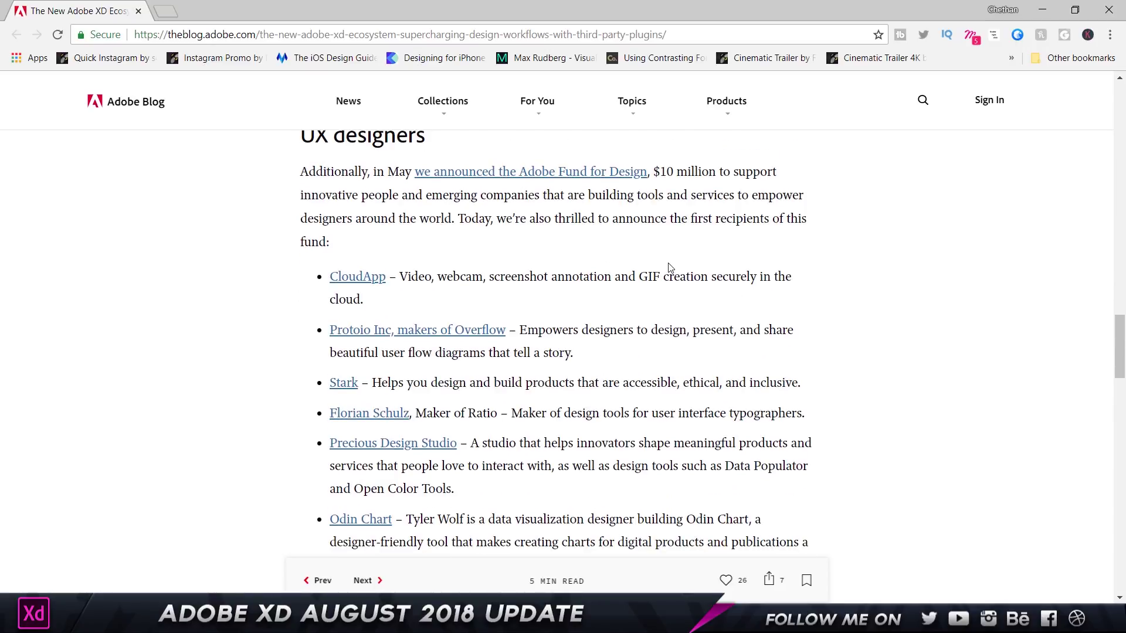
{"action": "scroll", "coordinate": [668, 269], "scroll_direction": "down", "scroll_amount": 4}
{"action": "scroll", "coordinate": [645, 273], "scroll_direction": "up", "scroll_amount": 4}
{"action": "left_click_drag", "start_coordinate": [627, 277], "coordinate": [780, 289]}
{"action": "left_click", "coordinate": [610, 324]}
{"action": "left_click_drag", "start_coordinate": [349, 353], "coordinate": [594, 354]}
Step: Scroll further through the recipients, then back up to the plugin-installation caption
{"action": "scroll", "coordinate": [595, 352], "scroll_direction": "down", "scroll_amount": 7}
{"action": "scroll", "coordinate": [588, 342], "scroll_direction": "down", "scroll_amount": 2}
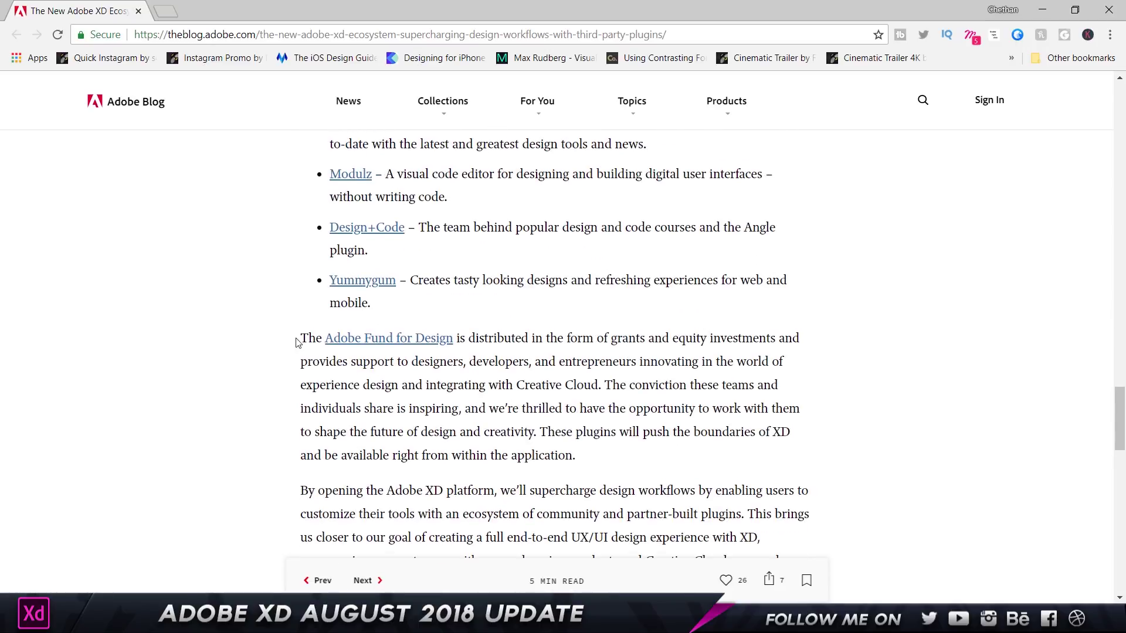
{"action": "scroll", "coordinate": [589, 338], "scroll_direction": "down", "scroll_amount": 8}
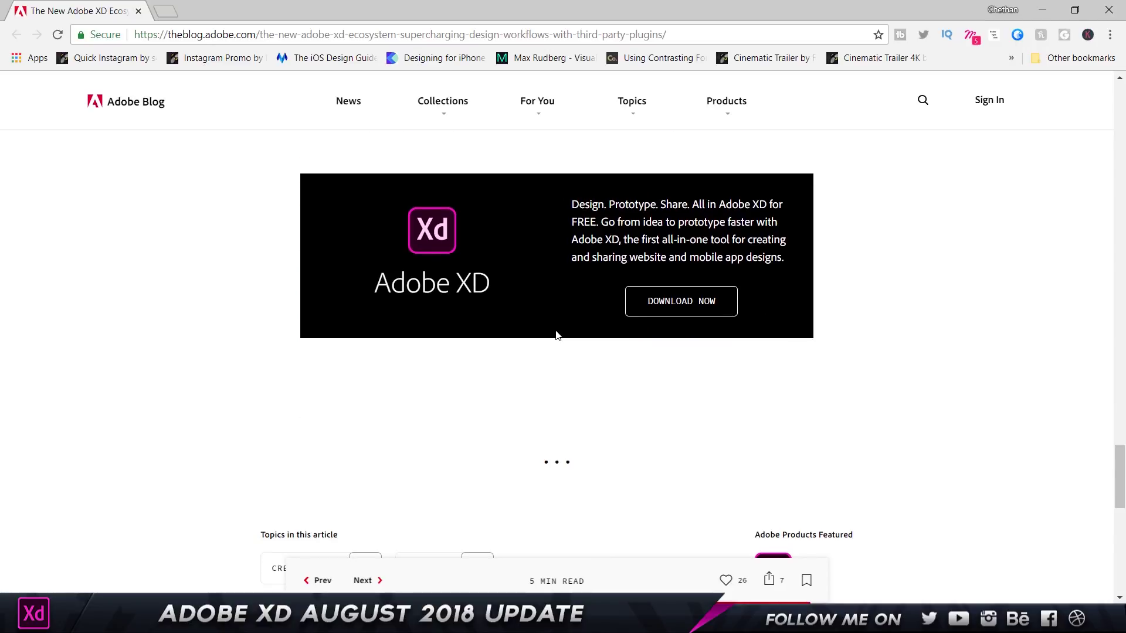
{"action": "scroll", "coordinate": [554, 340], "scroll_direction": "up", "scroll_amount": 8}
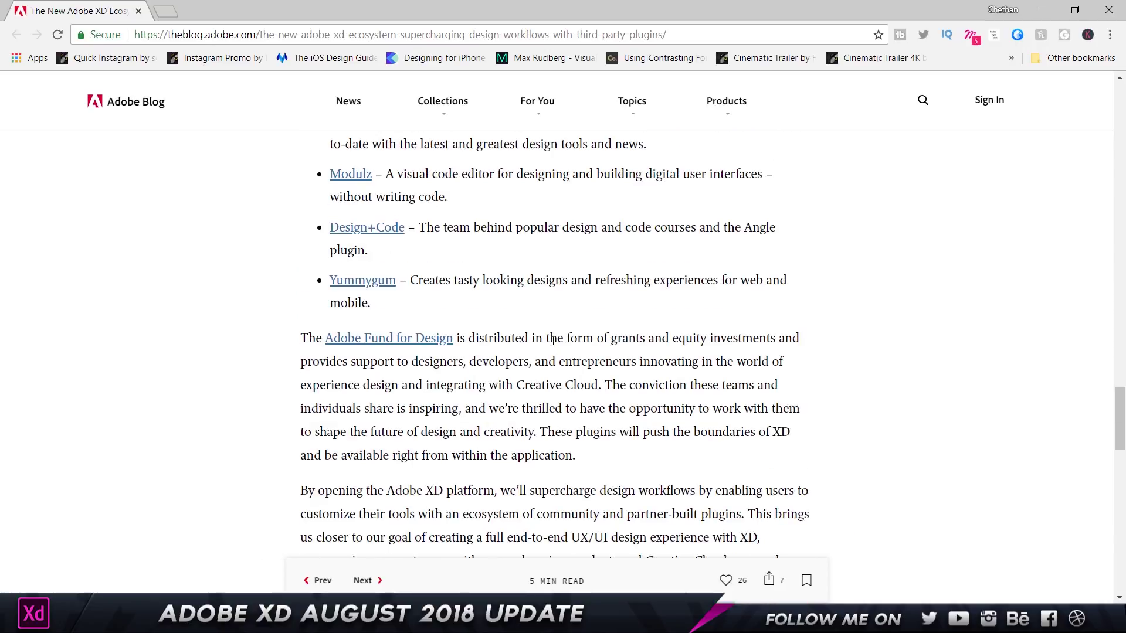
{"action": "scroll", "coordinate": [553, 341], "scroll_direction": "up", "scroll_amount": 20}
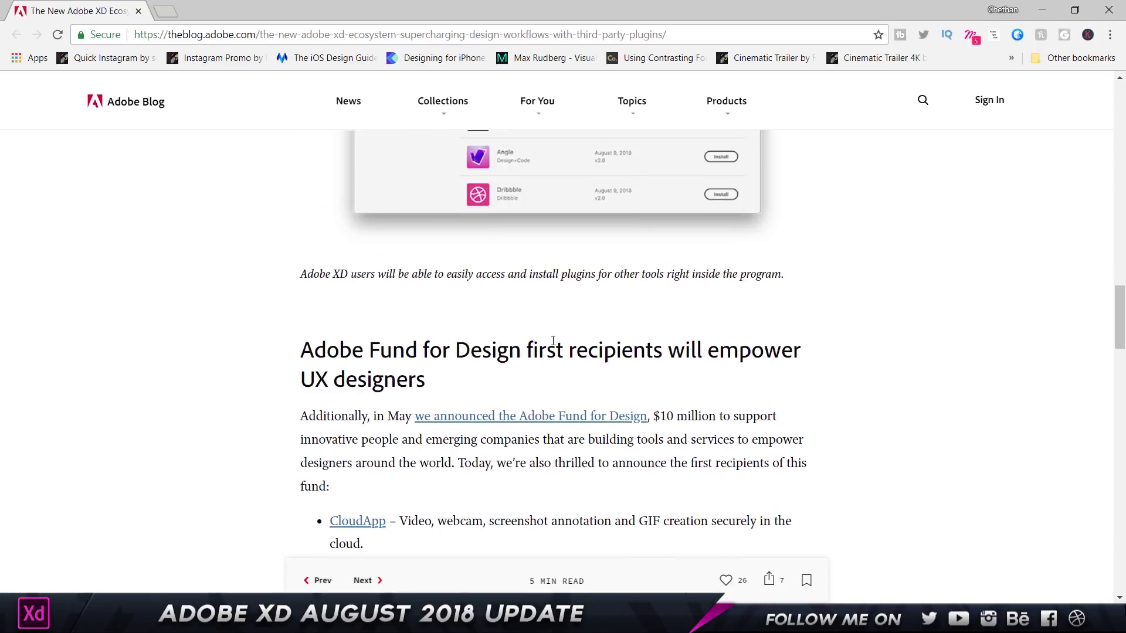